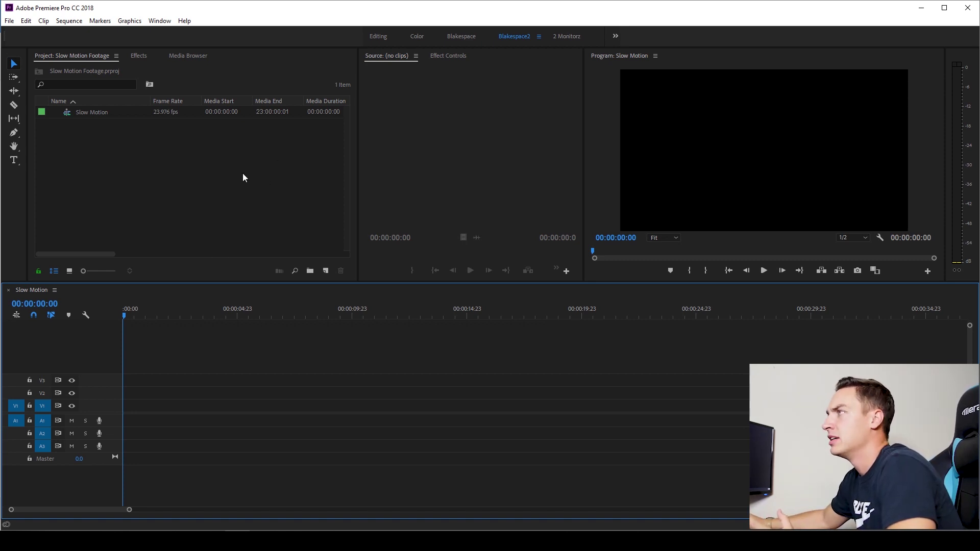
Import C0471.MP4 from the Selects folder and load it in the Source Monitor
left_click(63, 112)
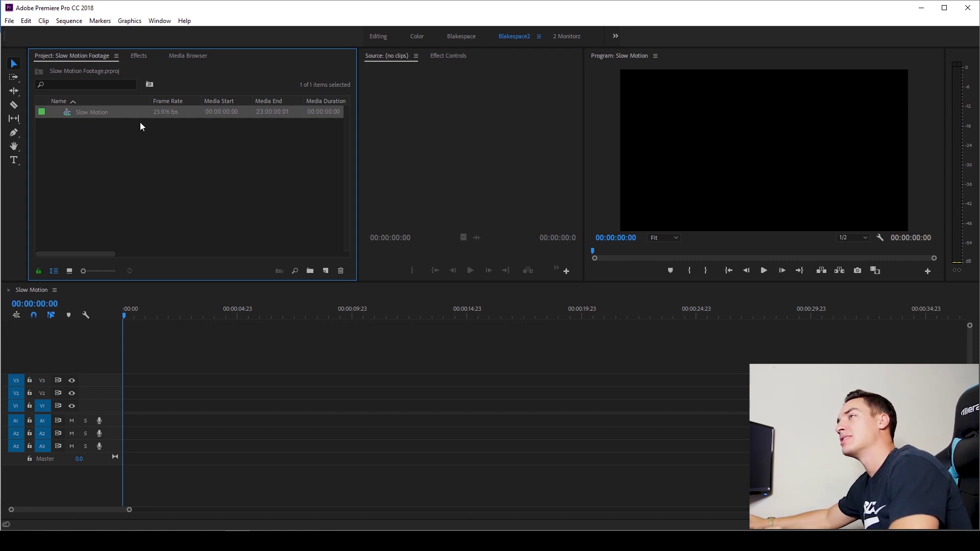
double_click(102, 165)
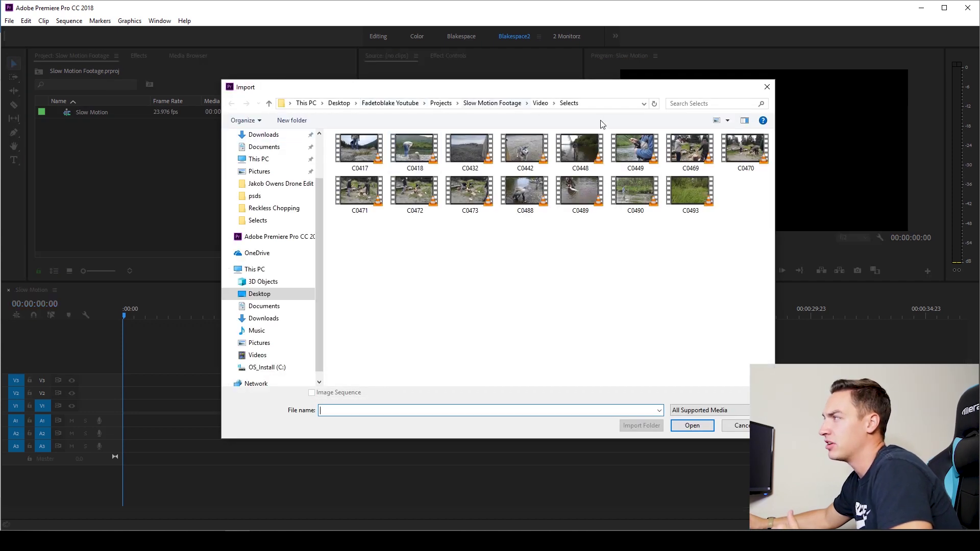
double_click(354, 190)
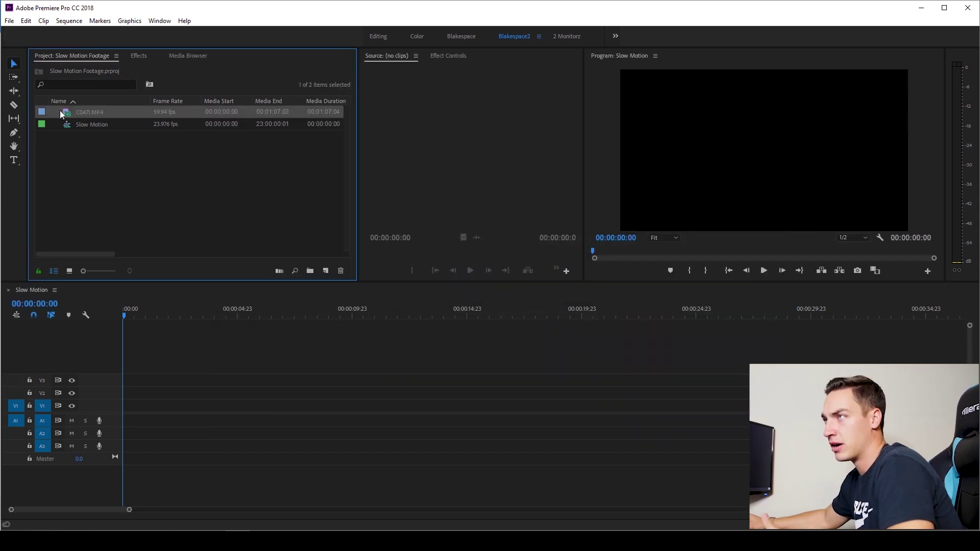
double_click(66, 114)
Mark a two-second In/Out range of C0471 starting at 00;00;45;13 and drag it to the sequence
left_click_drag(471, 255, 506, 254)
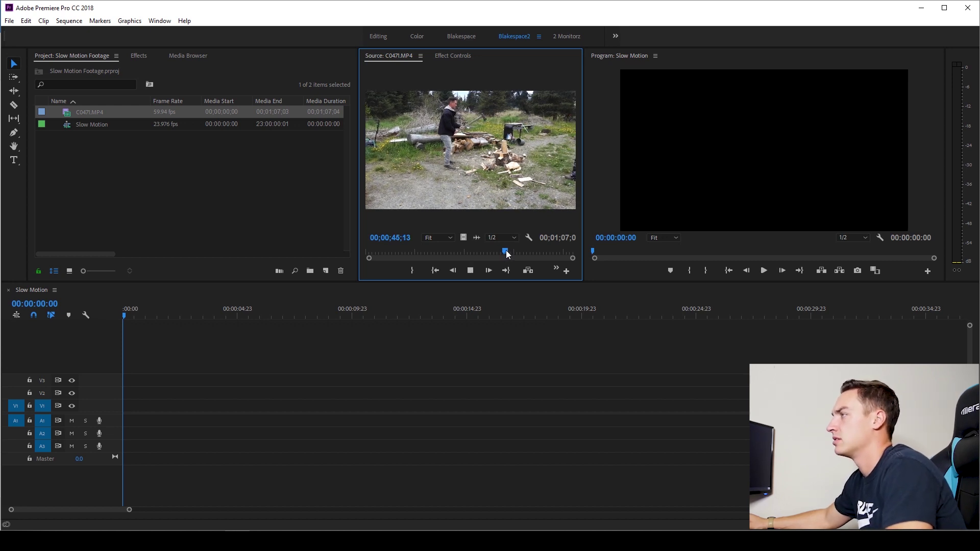
key("space")
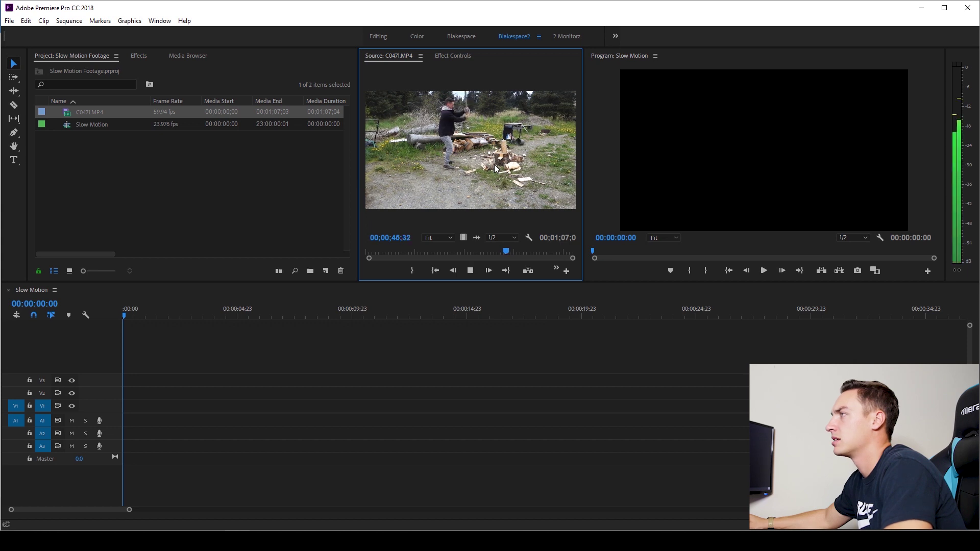
key("space")
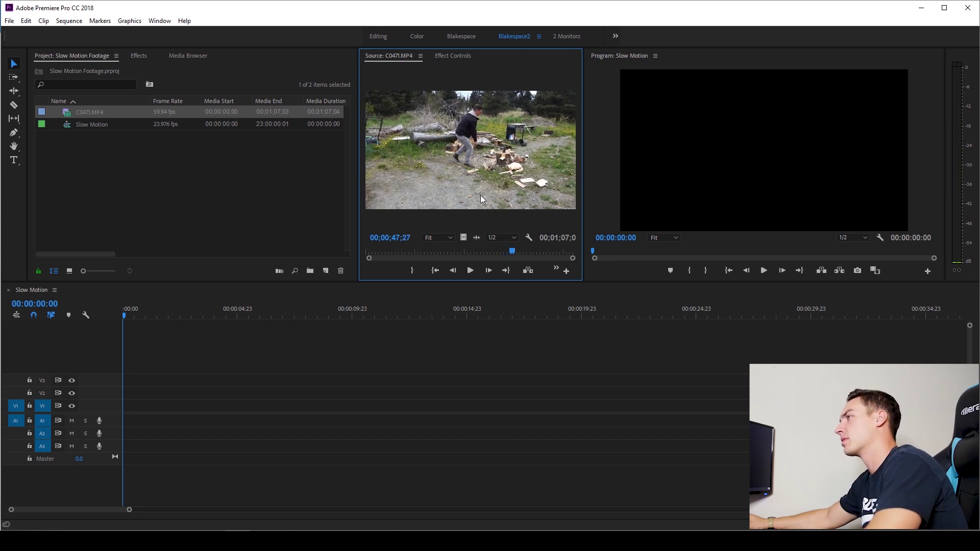
key("o")
left_click(505, 250)
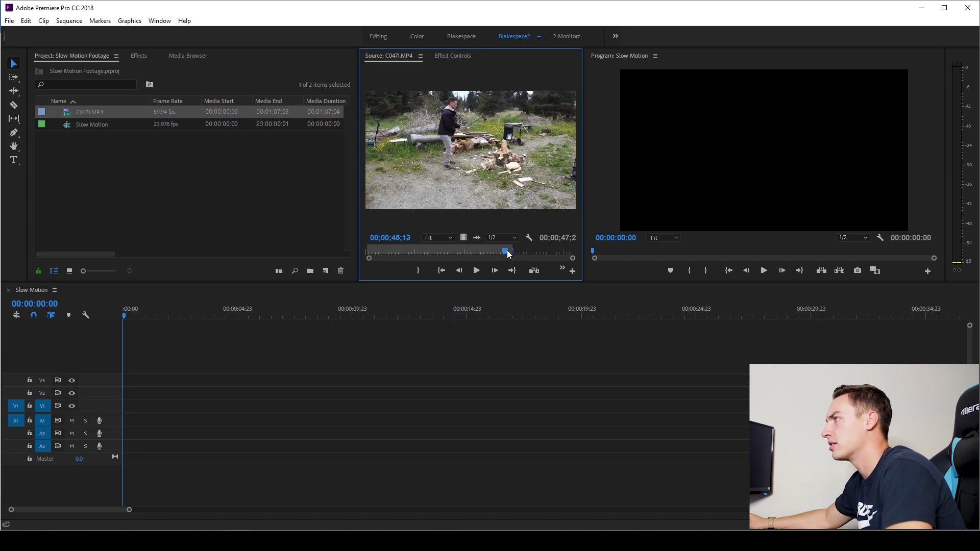
key("i")
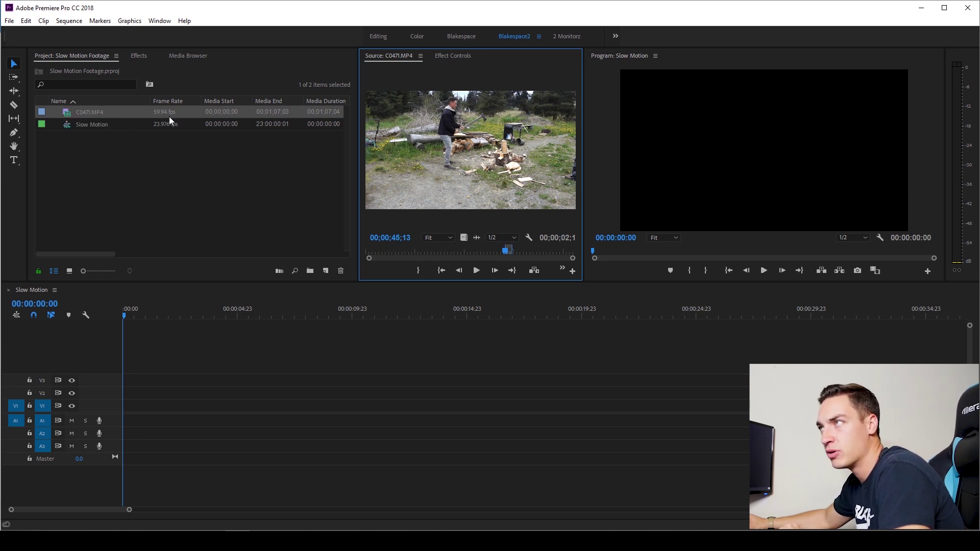
left_click_drag(65, 111, 123, 410)
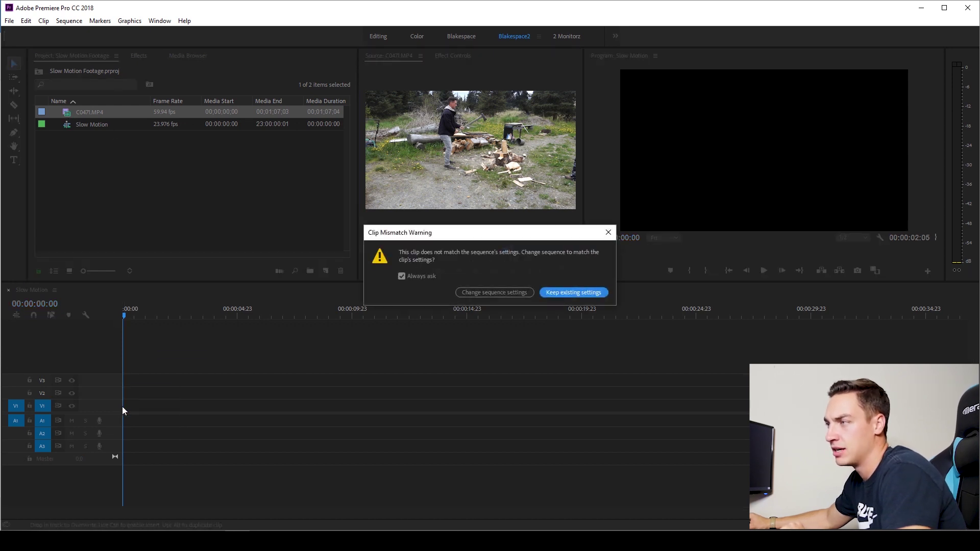
Keep the sequence's existing 23.976 settings, play the placed clip, and select its video and audio
left_click(560, 292)
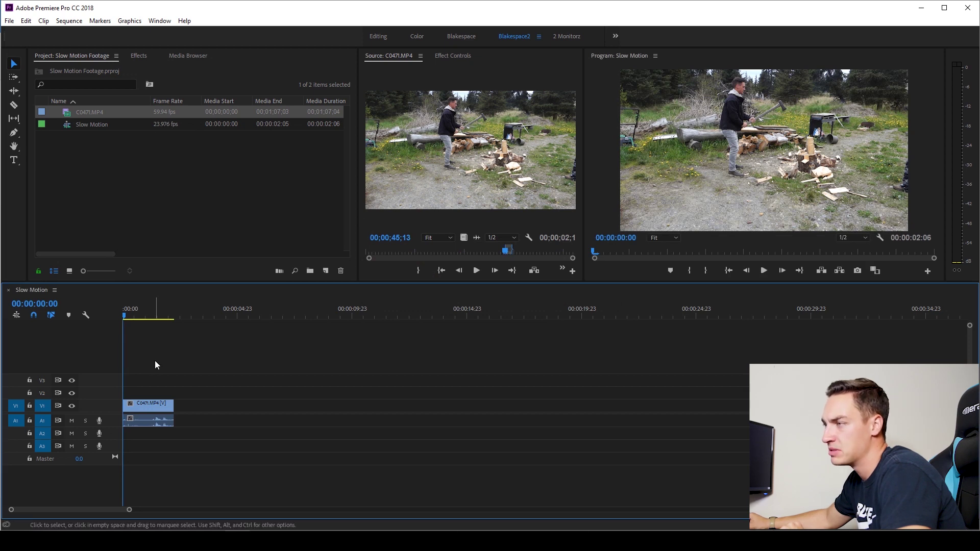
key("space")
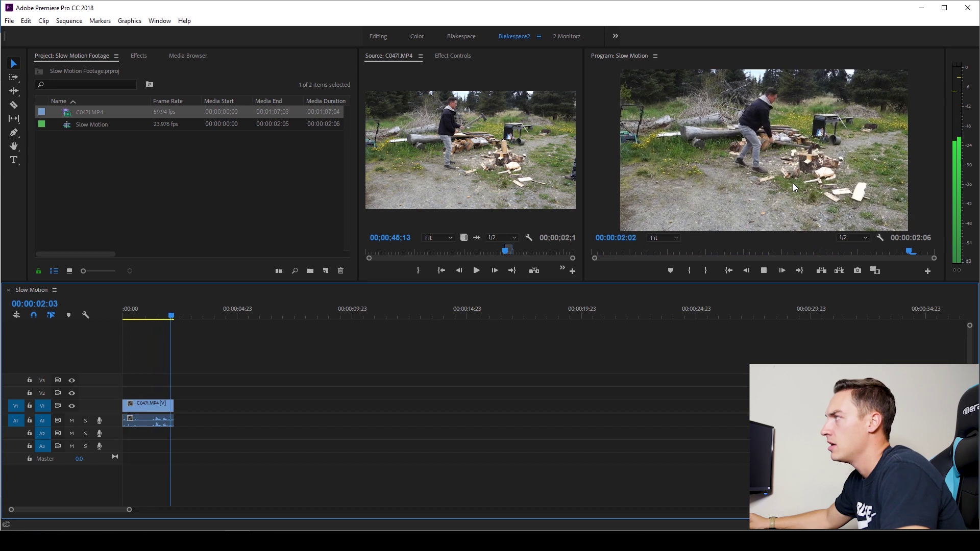
key("Home")
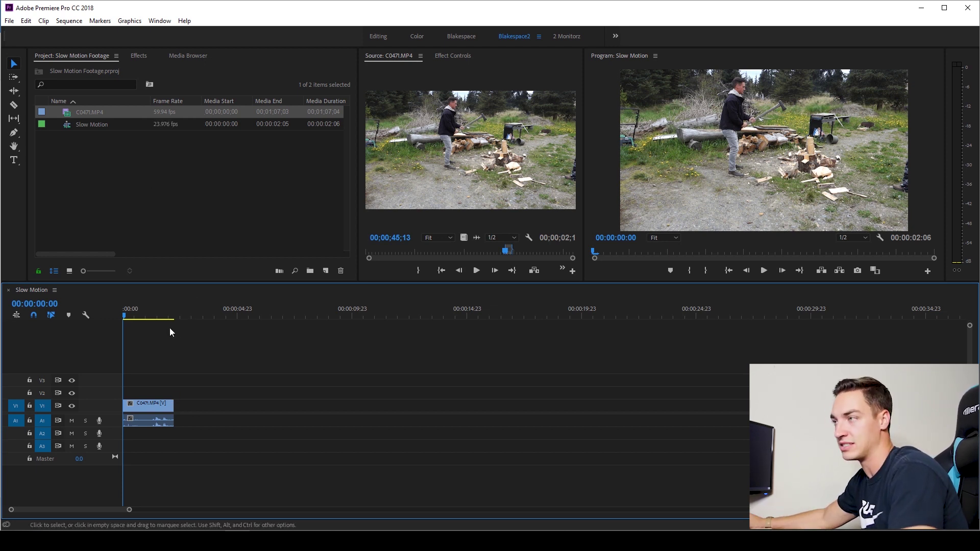
left_click_drag(124, 327, 210, 438)
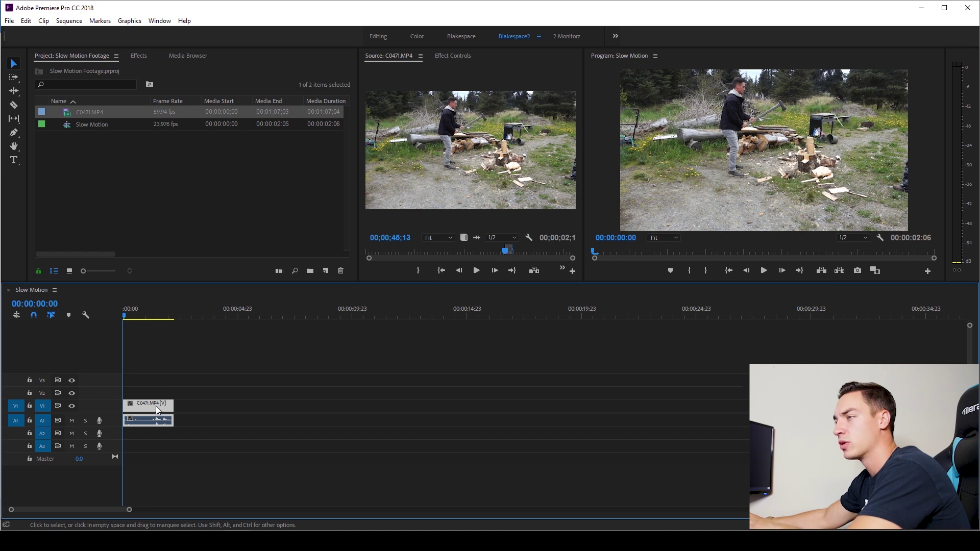
Remove the clip from the timeline and interpret C0471.MP4 at 23.976 fps instead of 59.94
left_click_drag(156, 406, 106, 117)
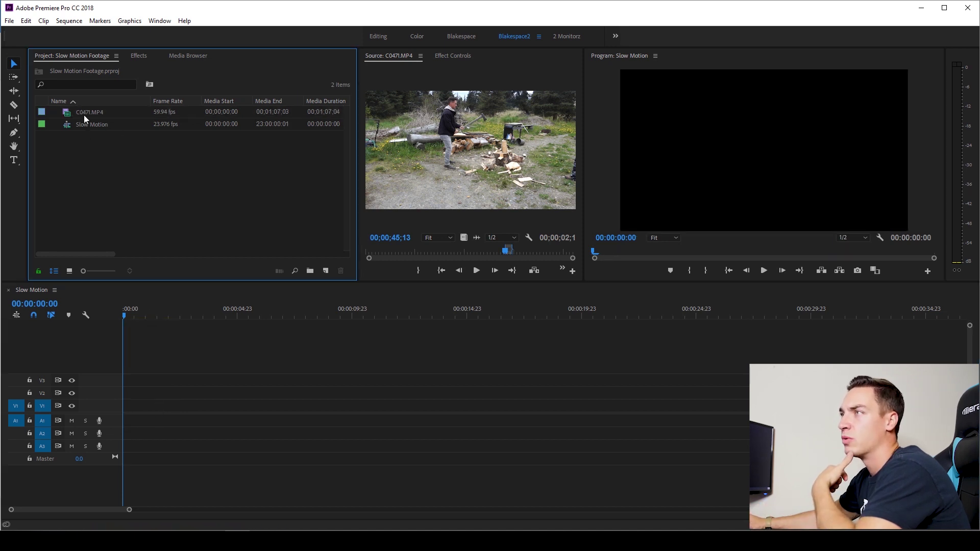
right_click(83, 113)
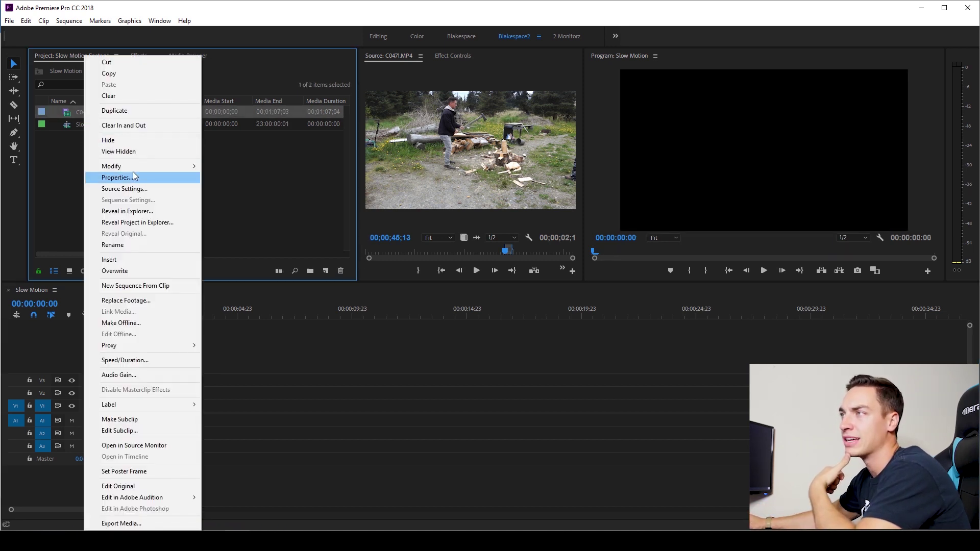
mouse_move(131, 166)
left_click(227, 179)
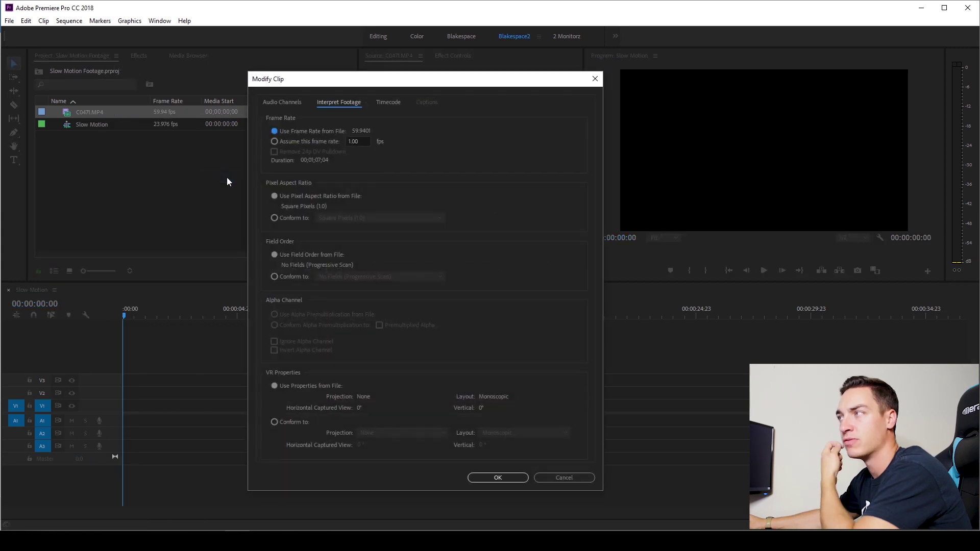
left_click(275, 142)
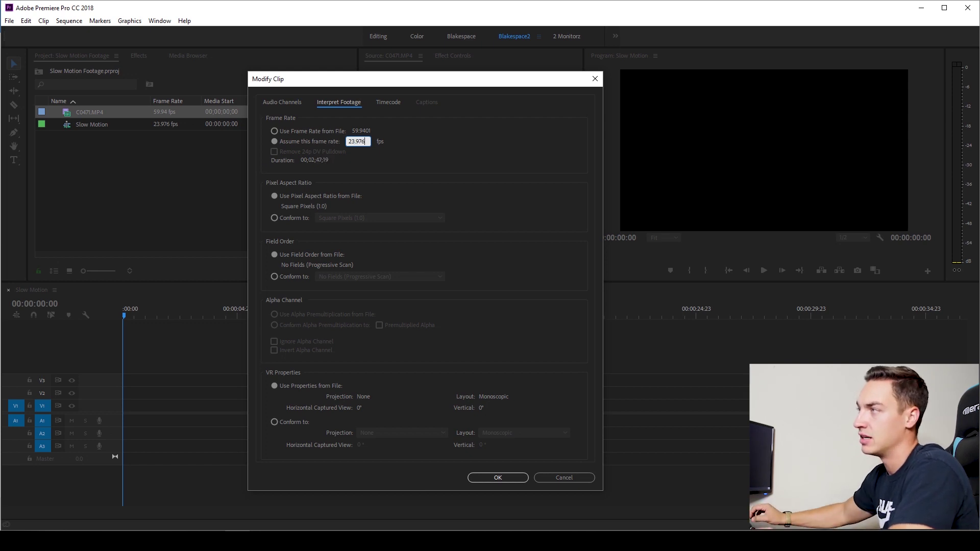
left_click(506, 477)
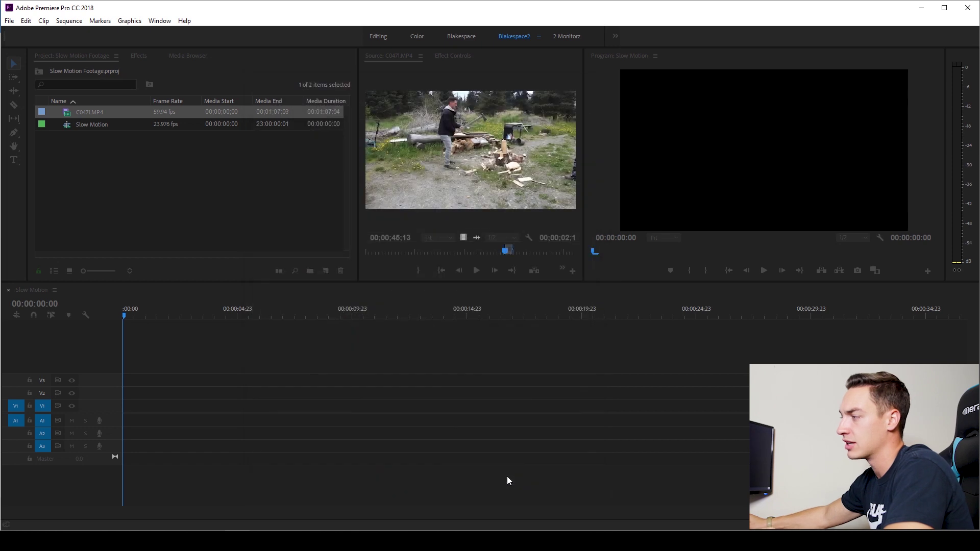
Mark a six-second range of C0471 from about 1:52 and place it at the sequence start
left_click(206, 153)
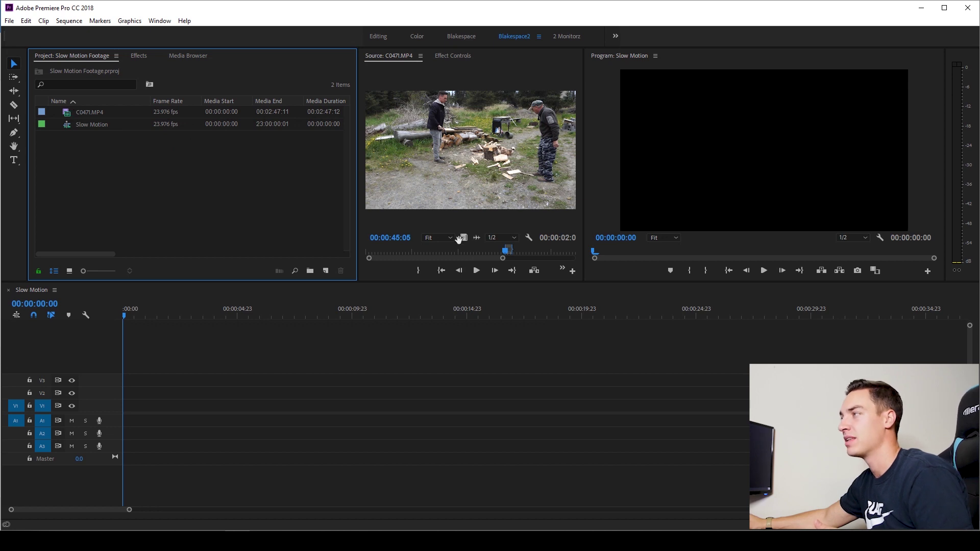
left_click_drag(503, 259, 621, 267)
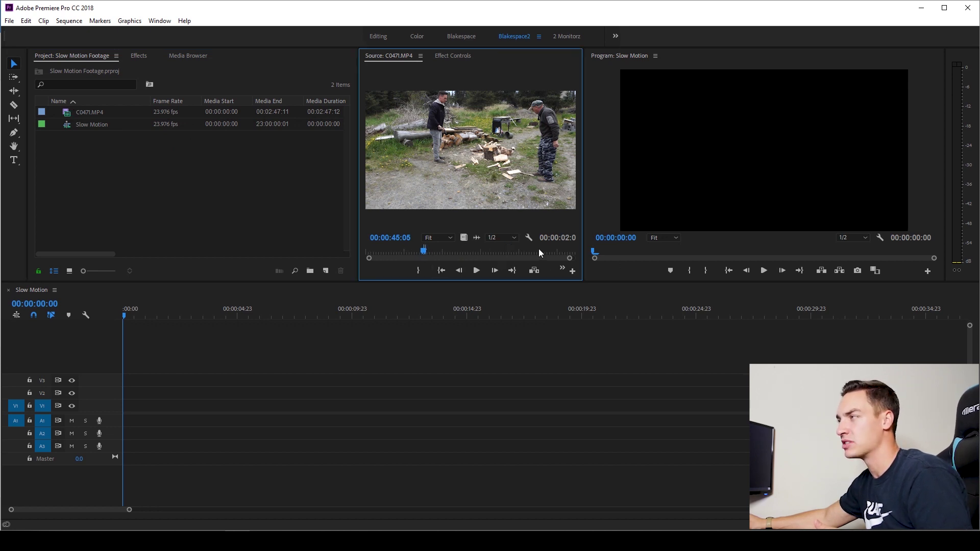
left_click_drag(504, 250, 510, 249)
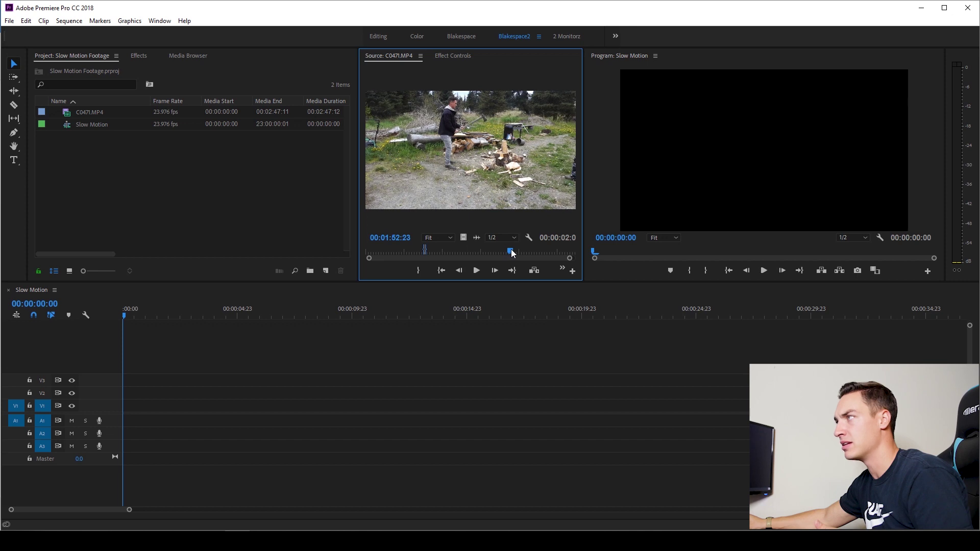
key("i")
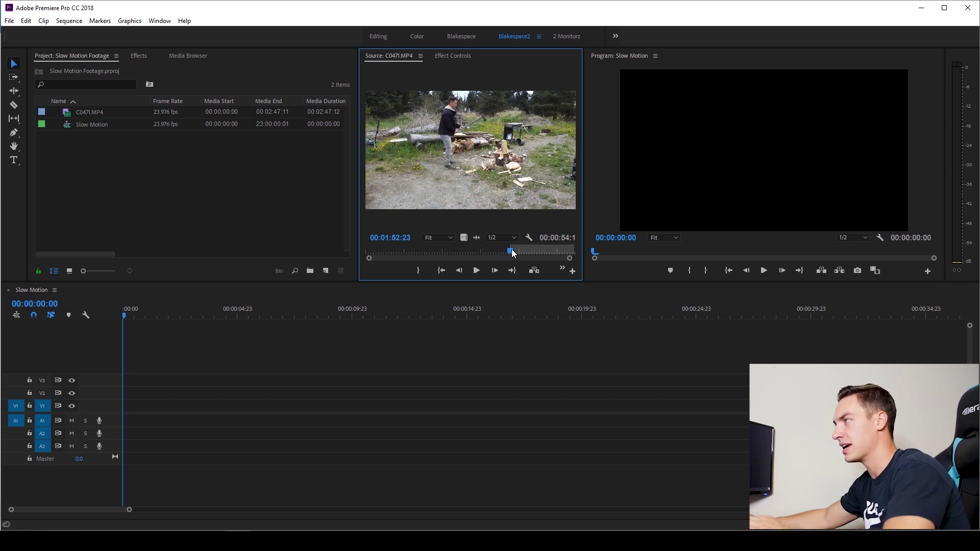
left_click_drag(511, 249, 519, 248)
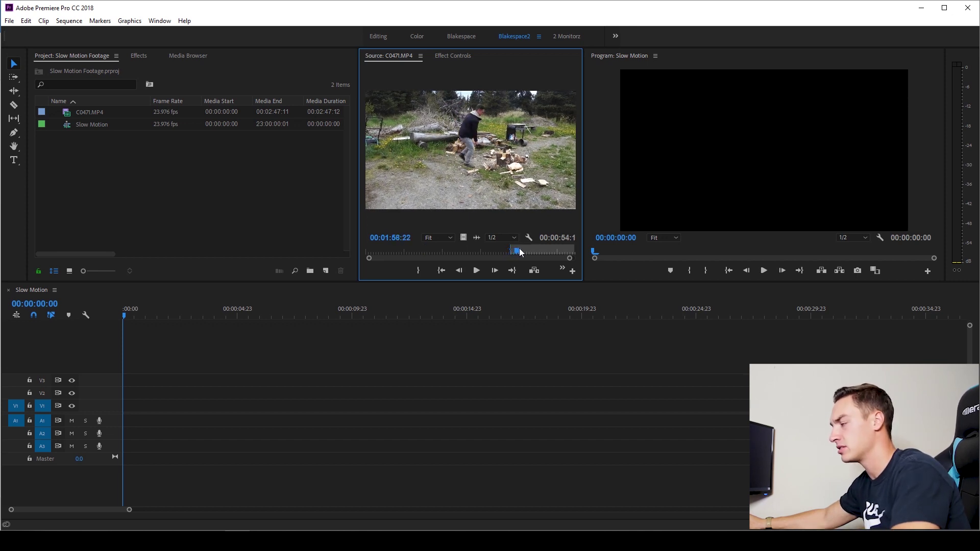
key("o")
left_click_drag(71, 112, 73, 115)
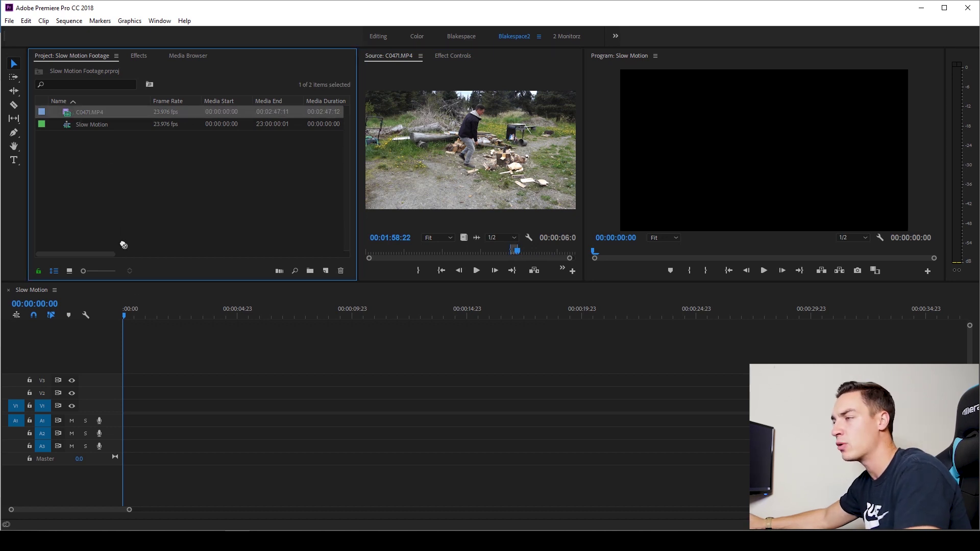
left_click_drag(123, 245, 128, 406)
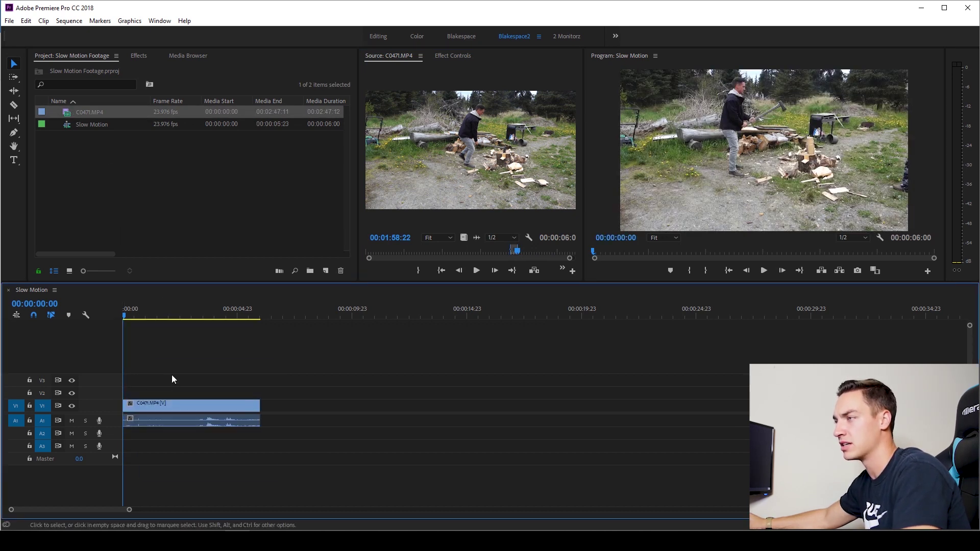
key("space")
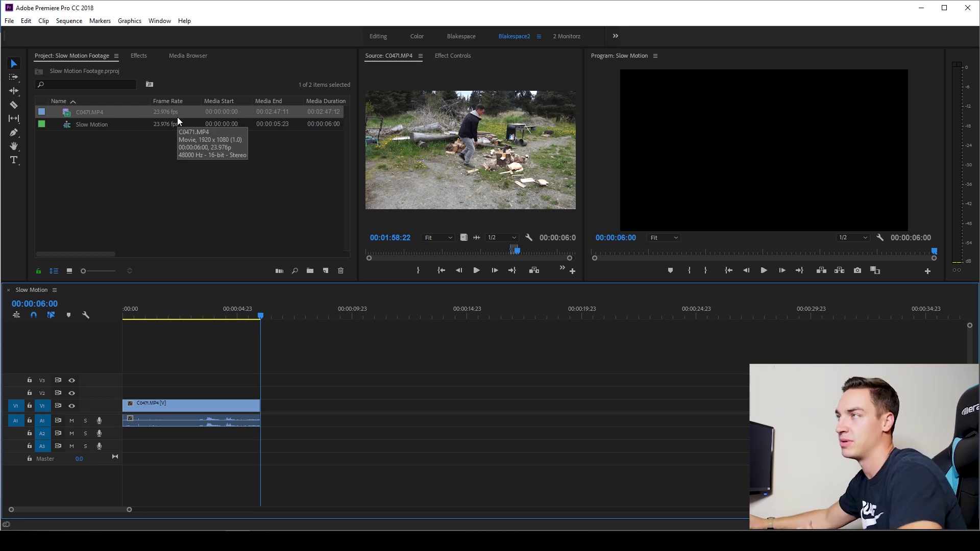
left_click_drag(153, 312, 216, 314)
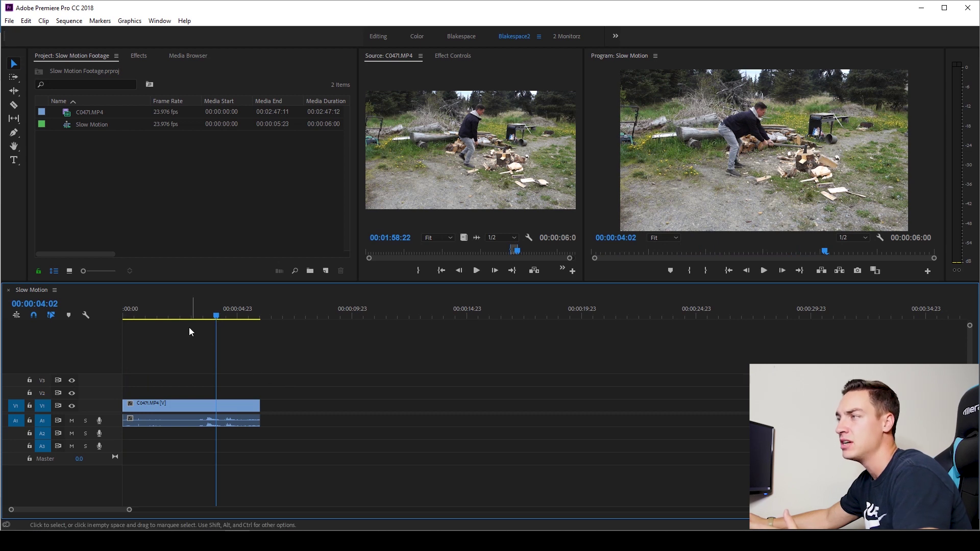
key("Home")
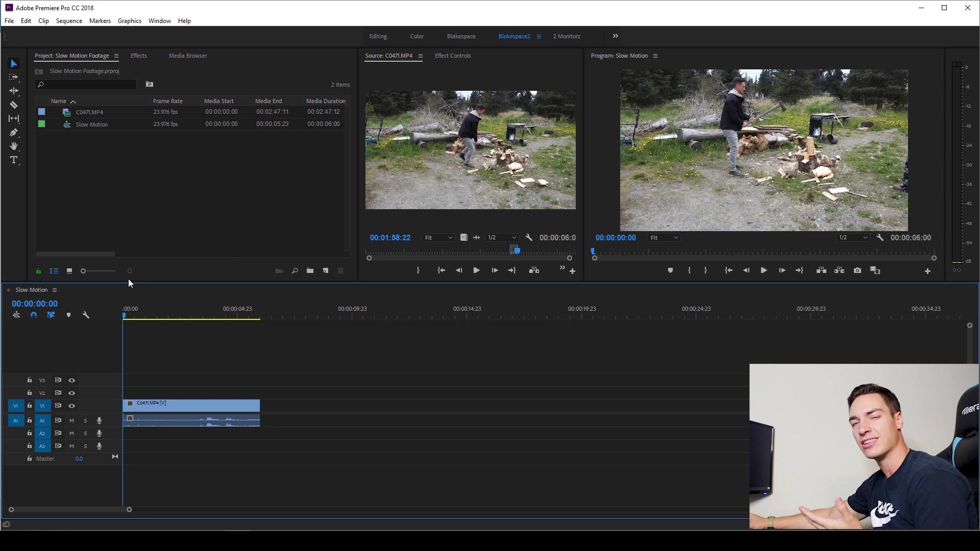
left_click(175, 206)
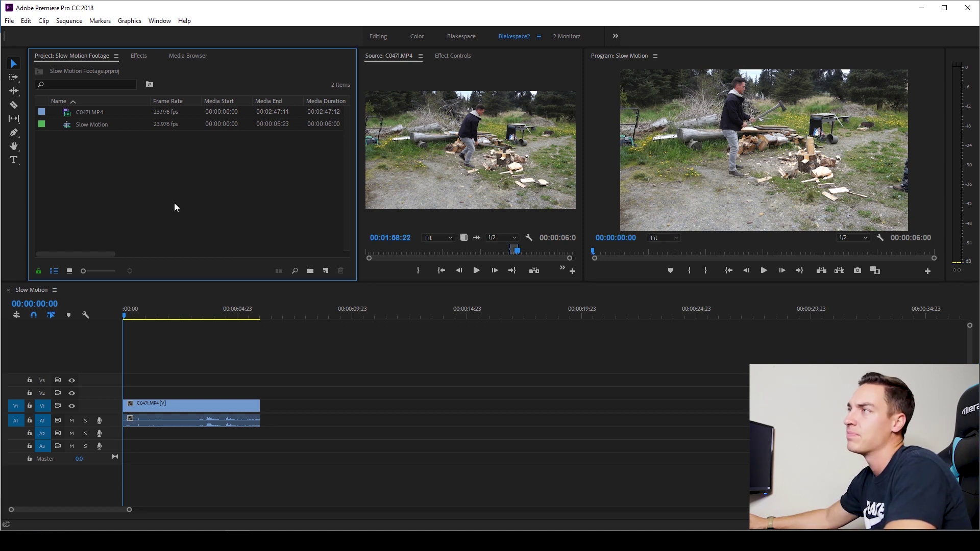
Import C0469 from the Selects folder and open it in the Source Monitor
double_click(148, 198)
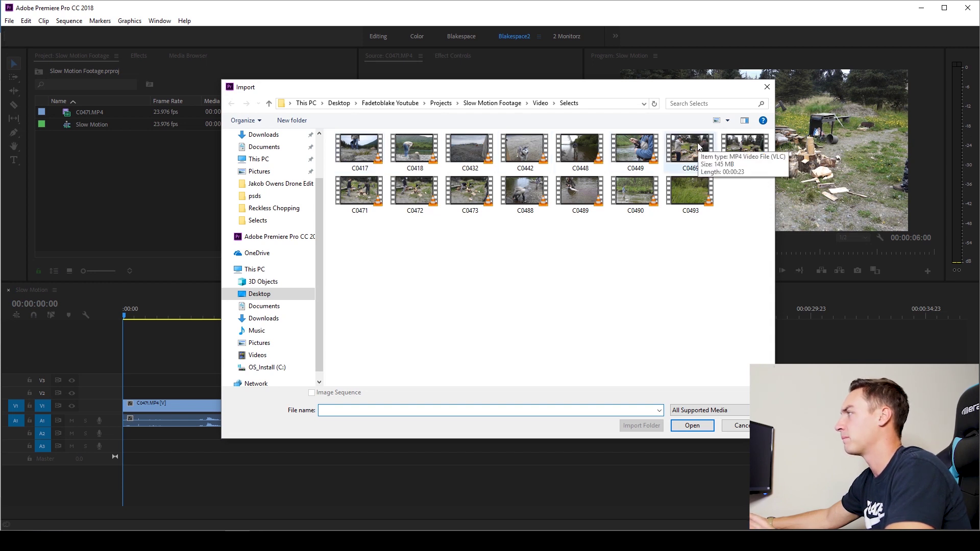
double_click(697, 145)
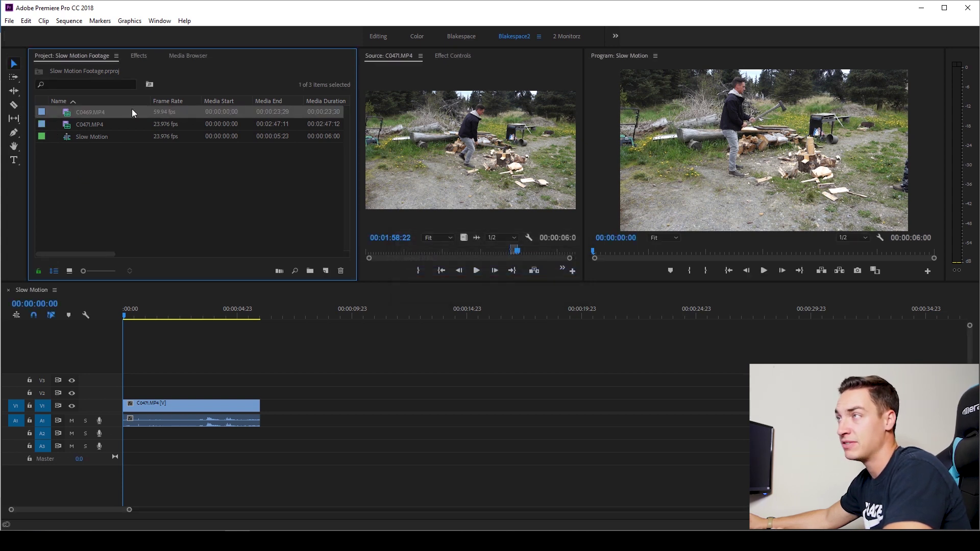
double_click(65, 113)
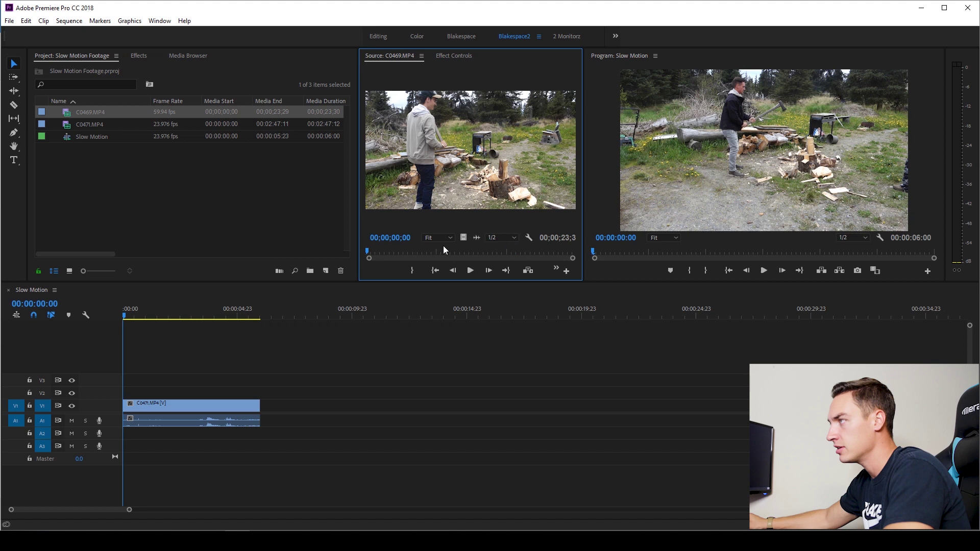
Preview C0469 around 14–16 seconds and set an In point near 16 seconds
left_click_drag(494, 253, 493, 253)
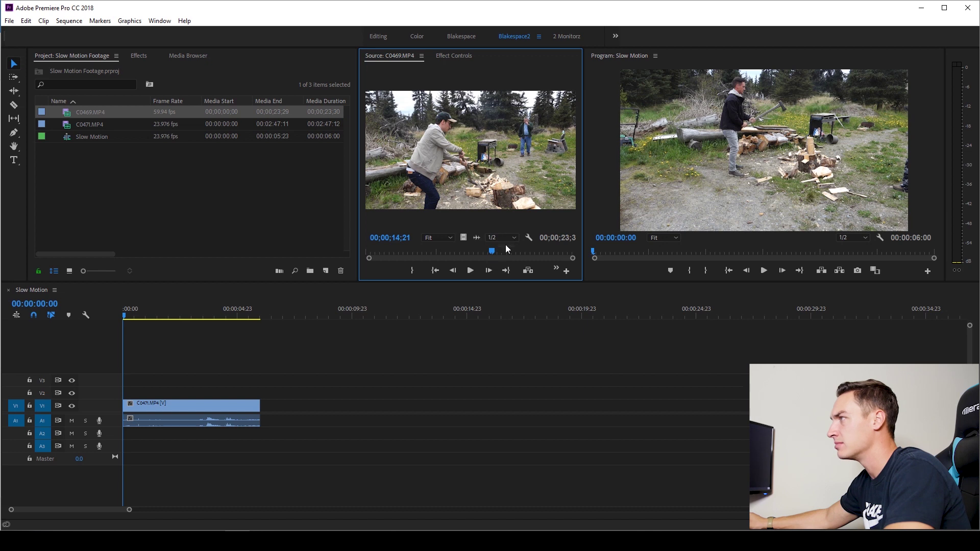
left_click_drag(494, 253, 496, 253)
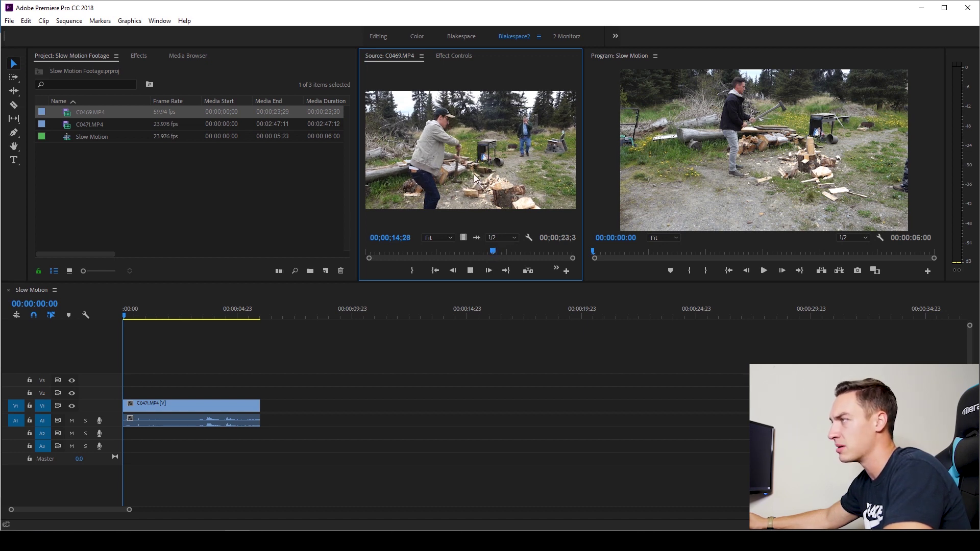
key("space")
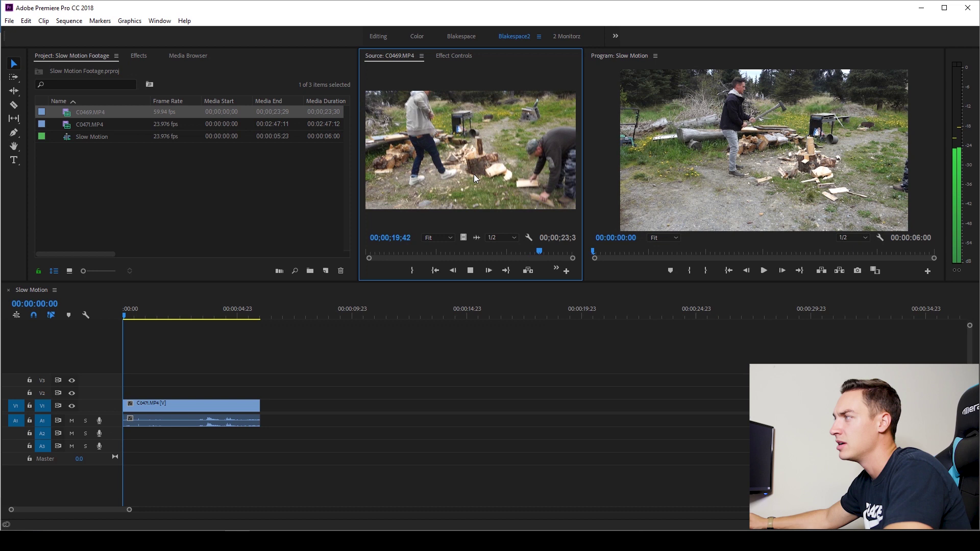
left_click(507, 252)
left_click_drag(509, 254, 511, 257)
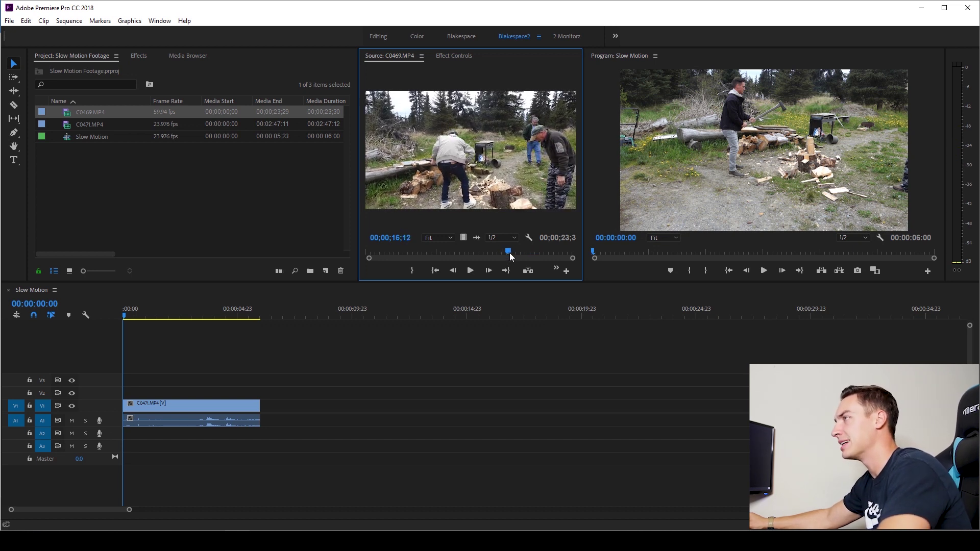
key("i")
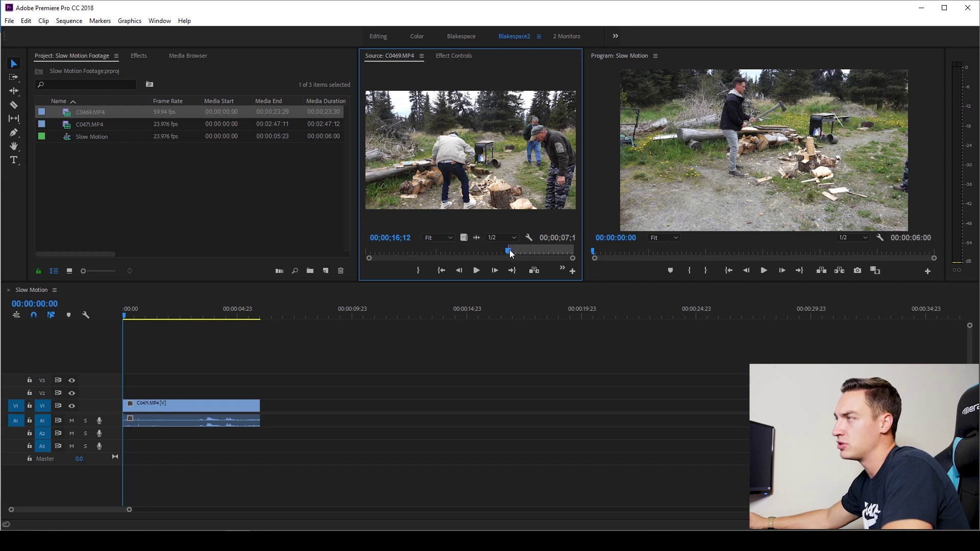
right_click(67, 117)
Interpret C0469 footage at 23.976 fps
mouse_move(148, 166)
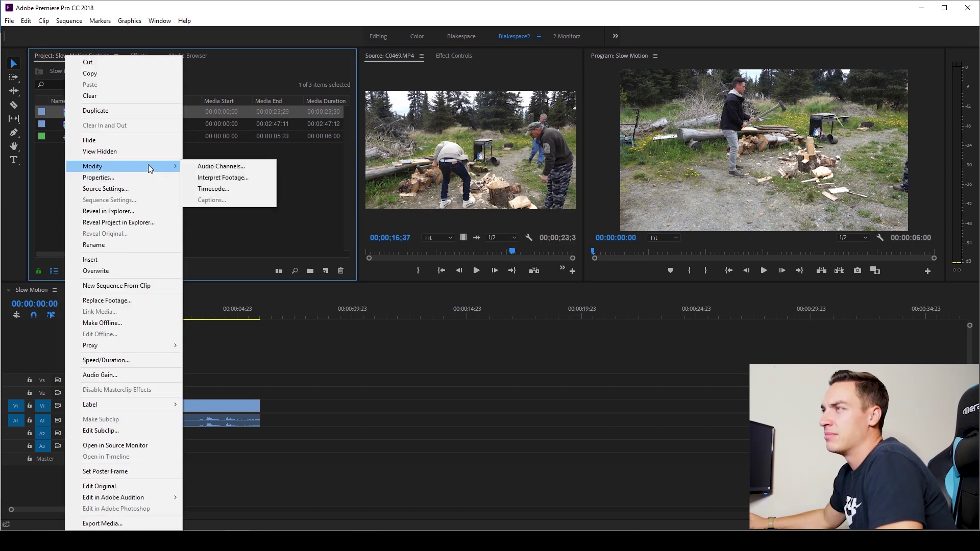
left_click(220, 179)
left_click(297, 142)
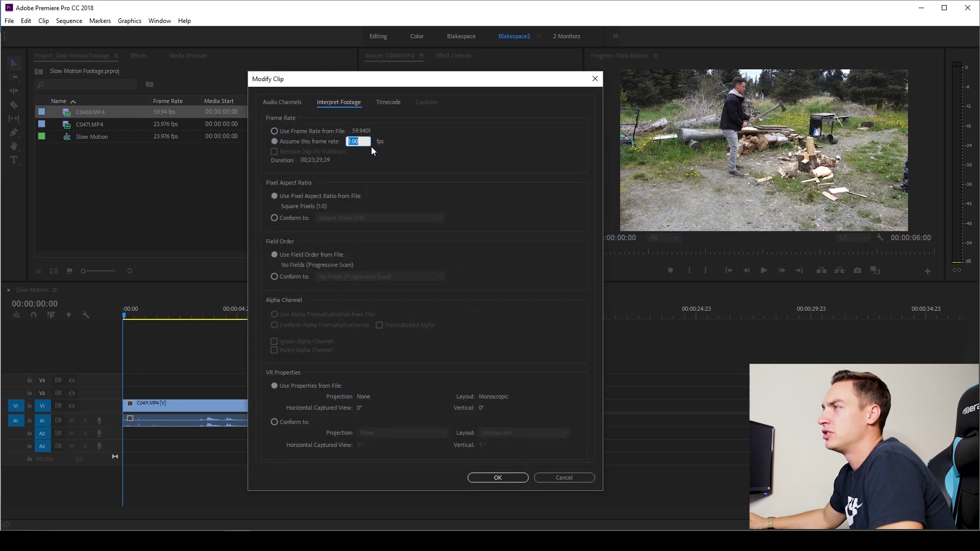
type("23")
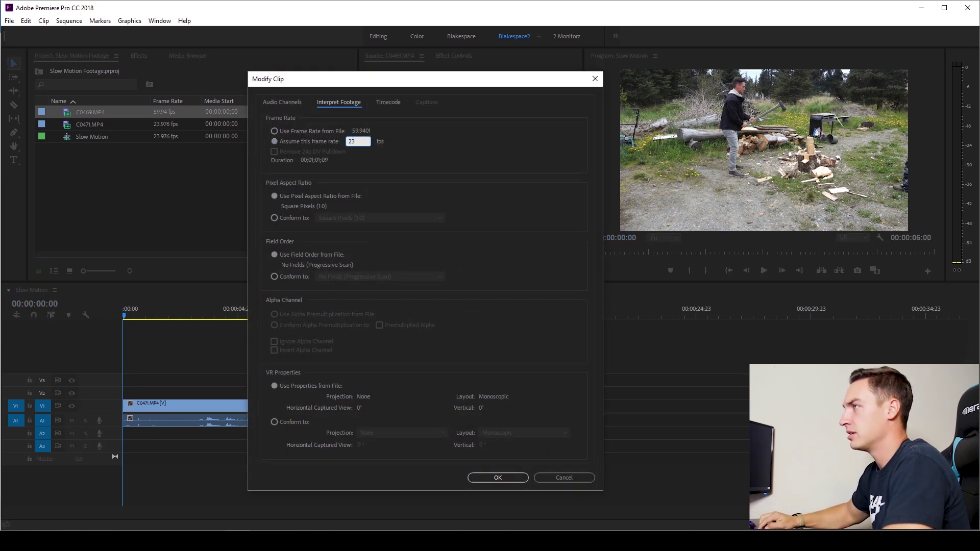
type(".976")
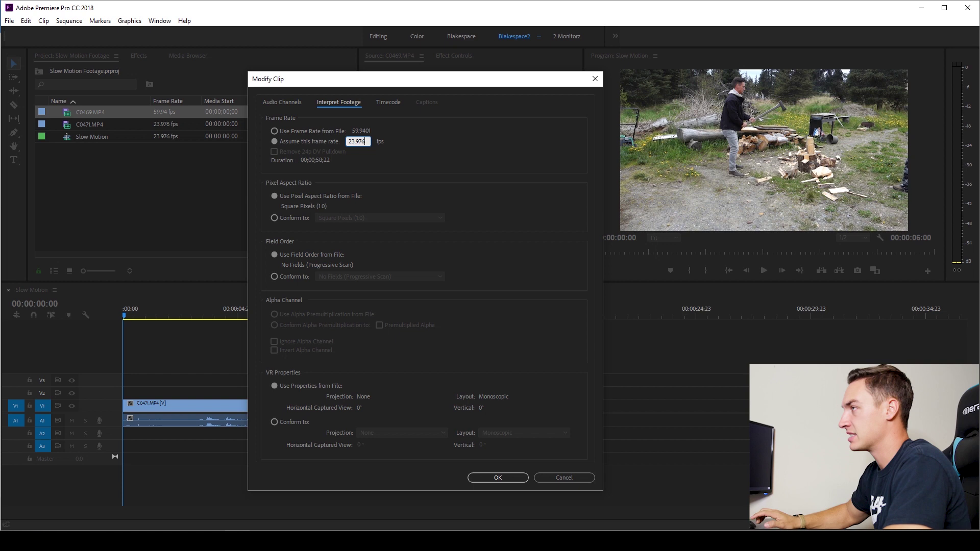
key("Return")
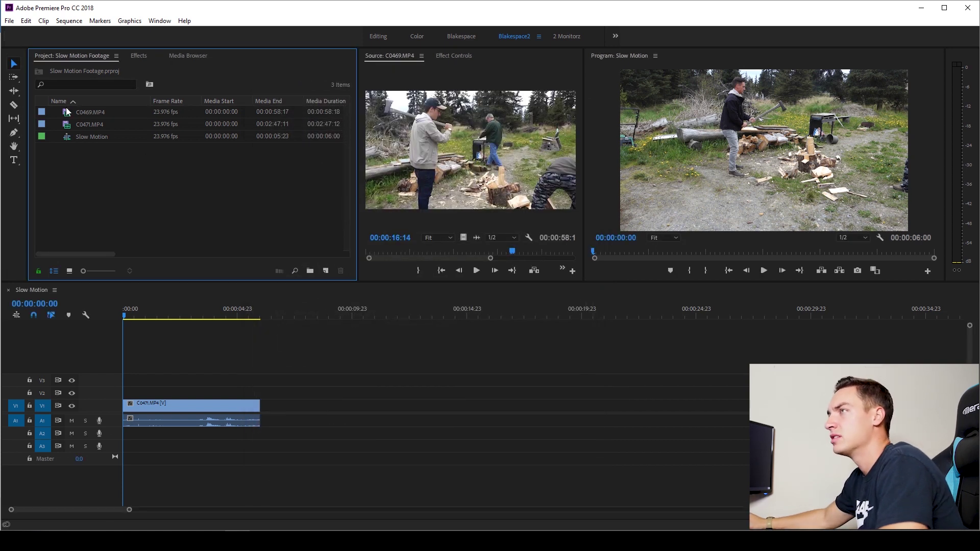
Mark C0469 from about 38 to 48 seconds and place it after the first clip
left_click_drag(490, 258, 604, 269)
left_click_drag(443, 250, 502, 248)
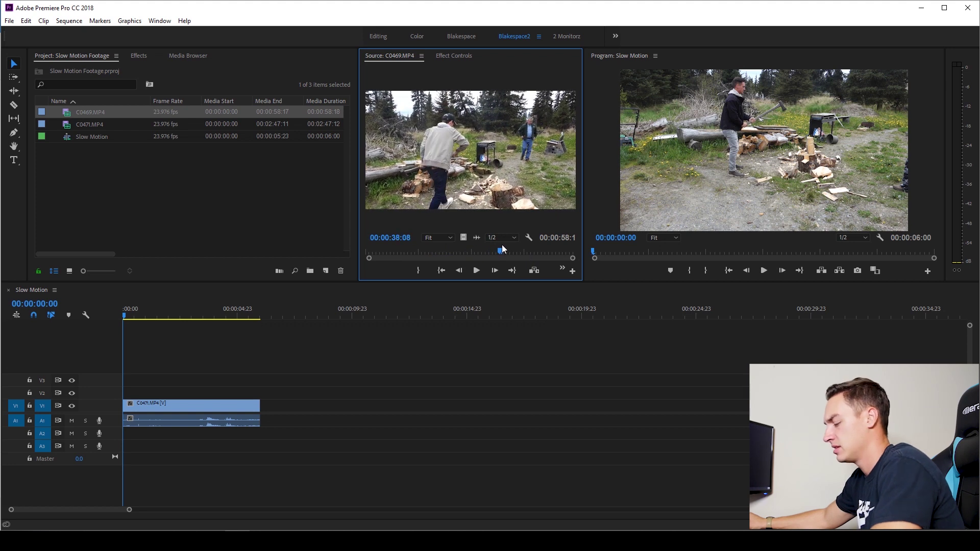
key("i")
left_click_drag(502, 251, 543, 250)
key("o")
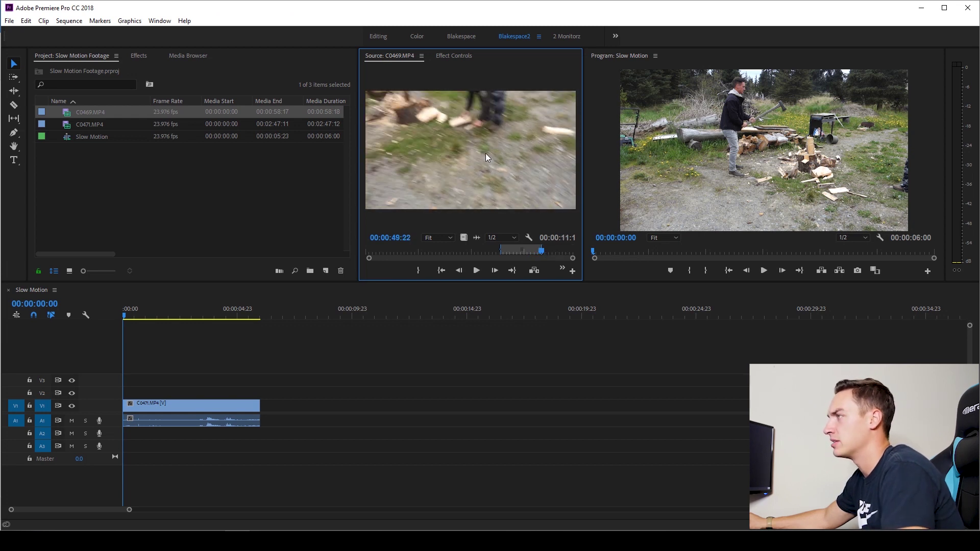
left_click_drag(485, 153, 336, 405)
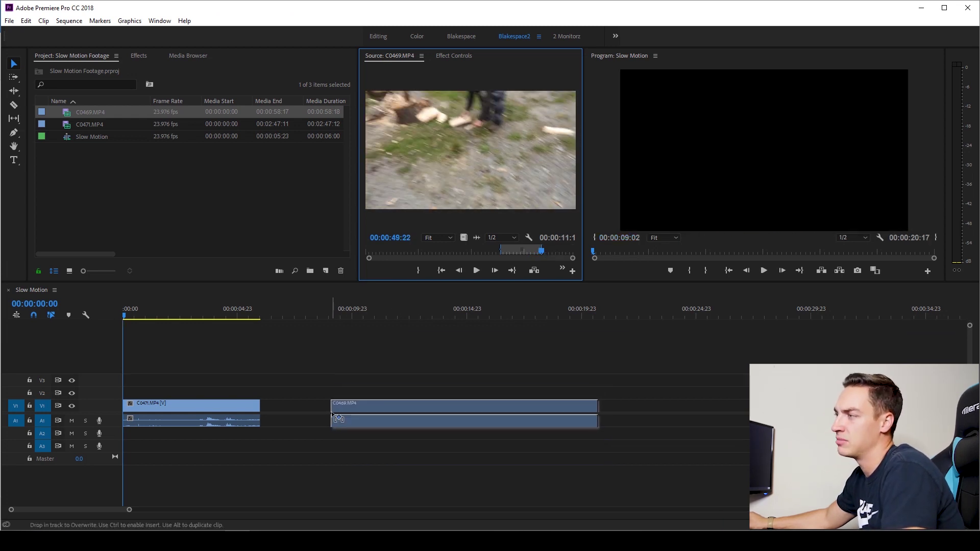
left_click(356, 313)
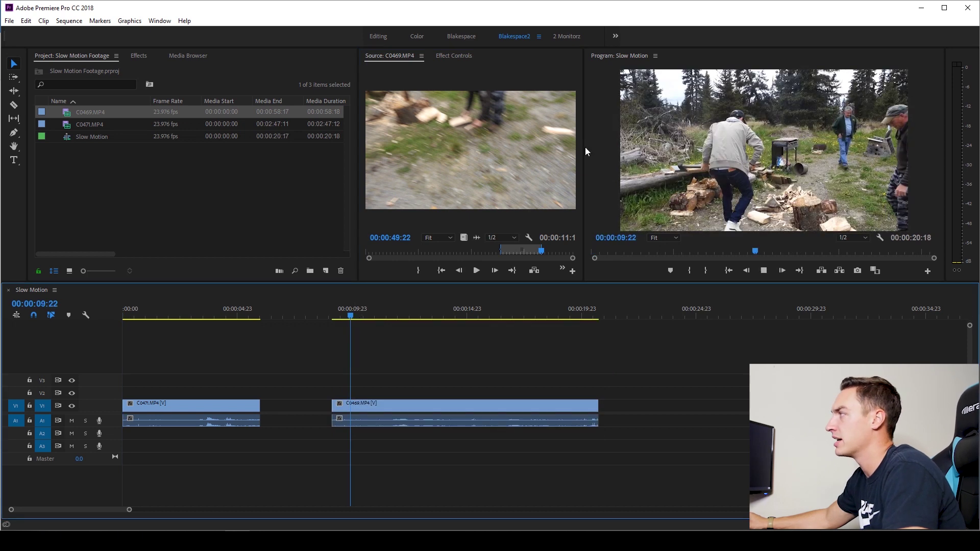
key("space")
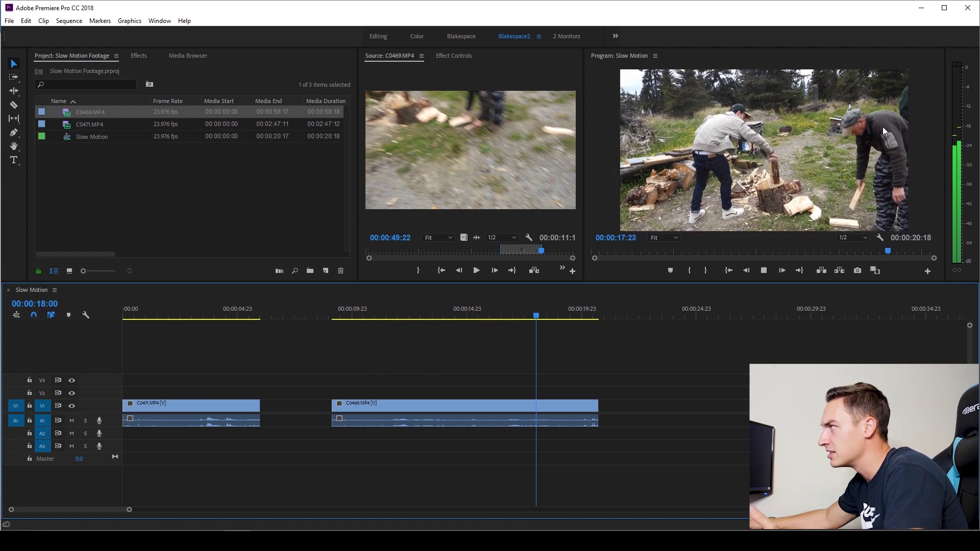
left_click(410, 315)
left_click_drag(411, 316, 388, 316)
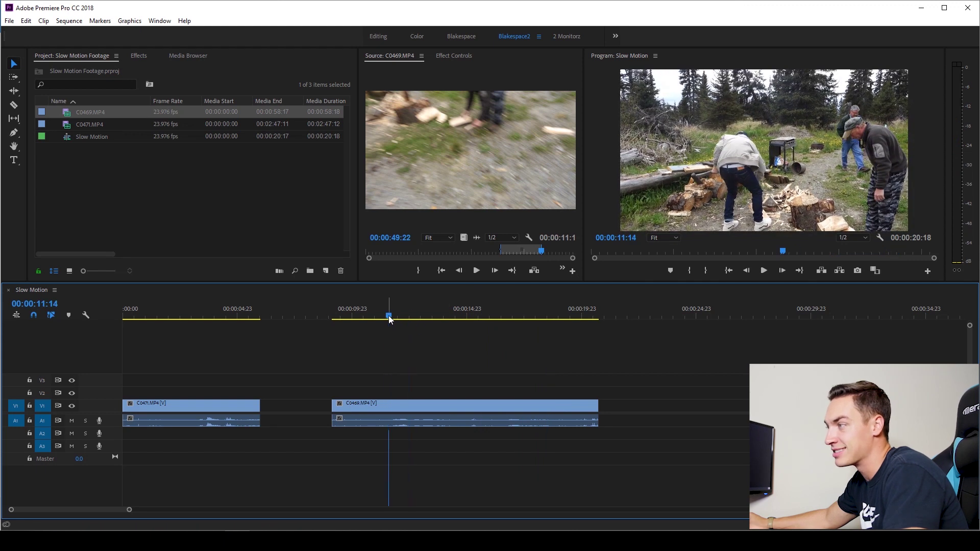
key("space")
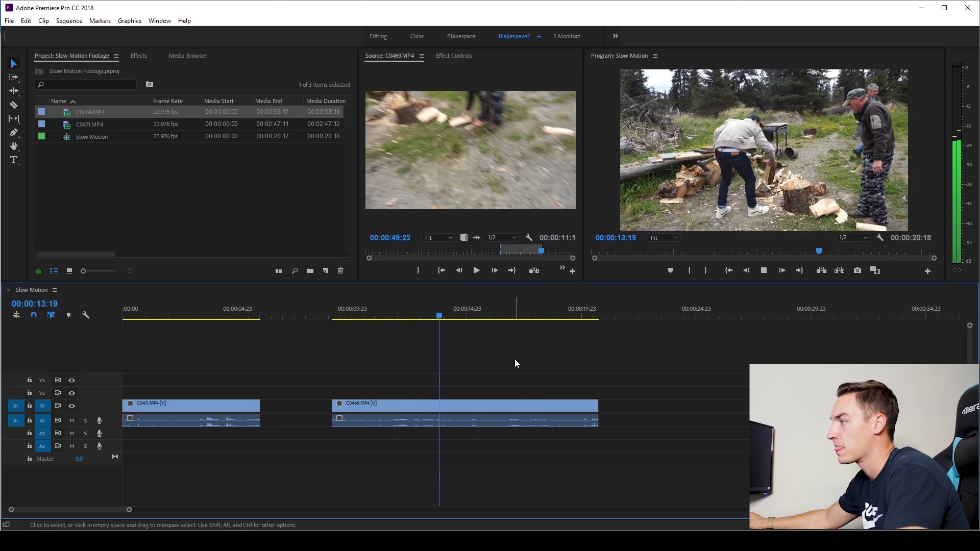
key("space")
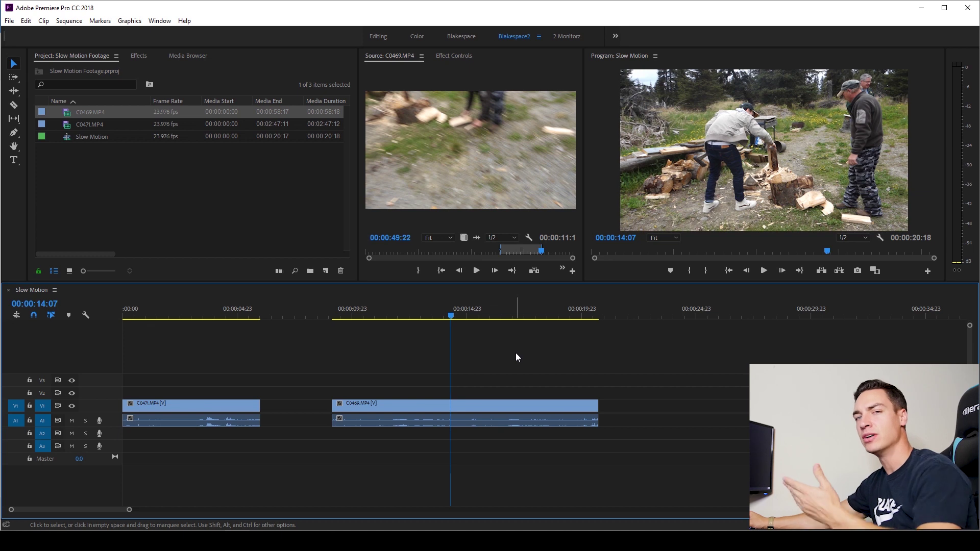
key("Return")
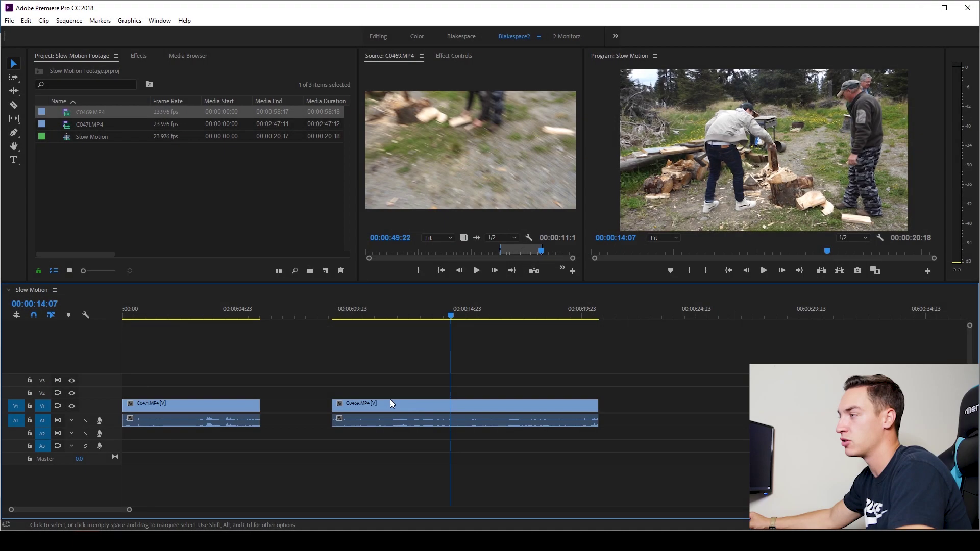
Set the C0469 timeline clip's speed to 250% and play it back from its start
left_click(375, 405)
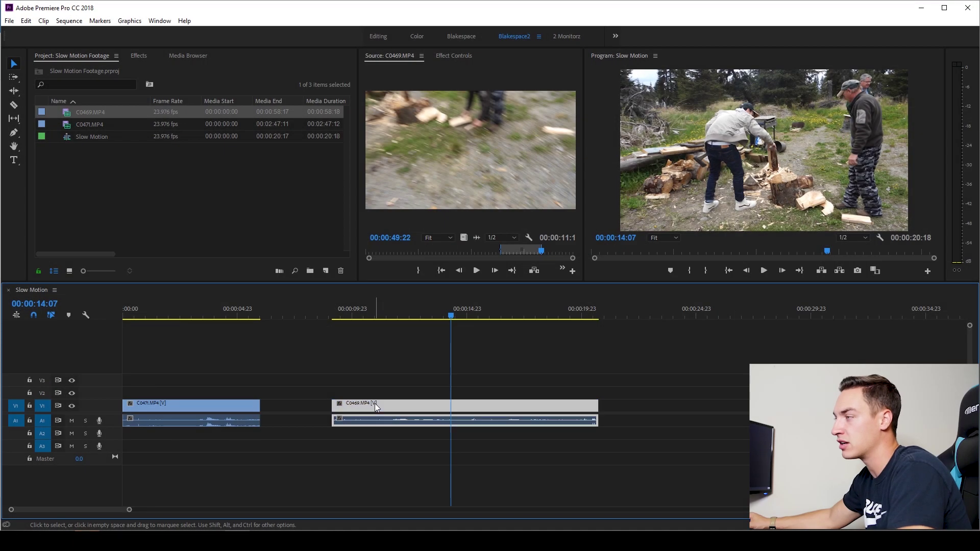
right_click(374, 406)
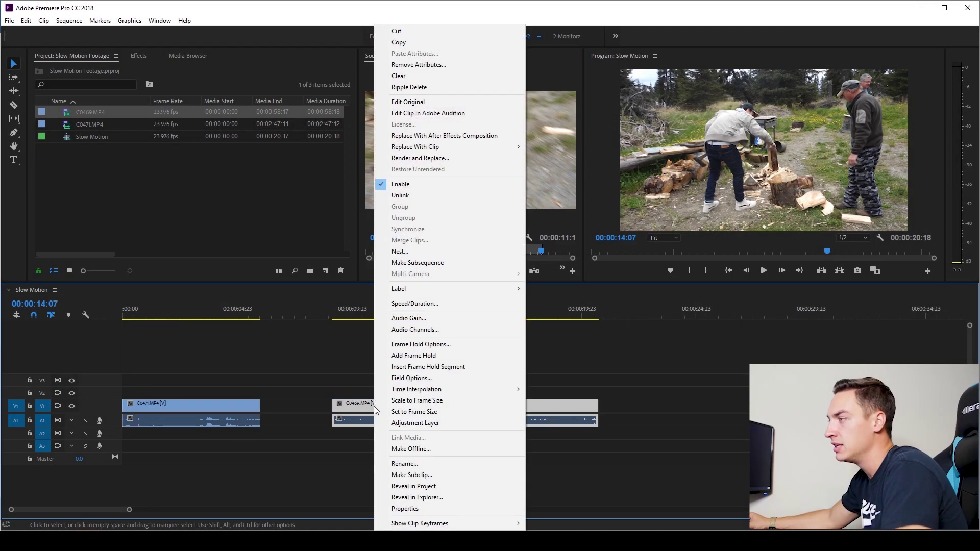
left_click(410, 303)
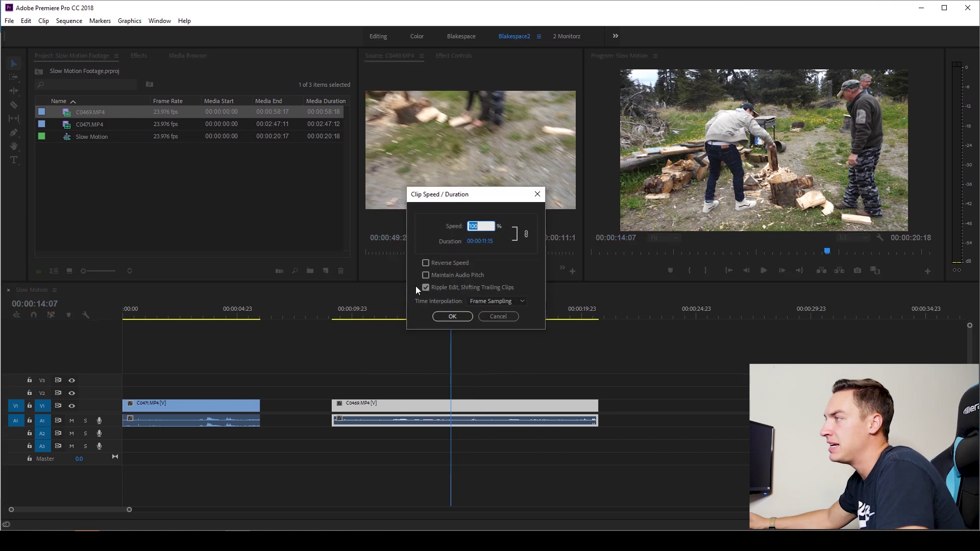
type("250")
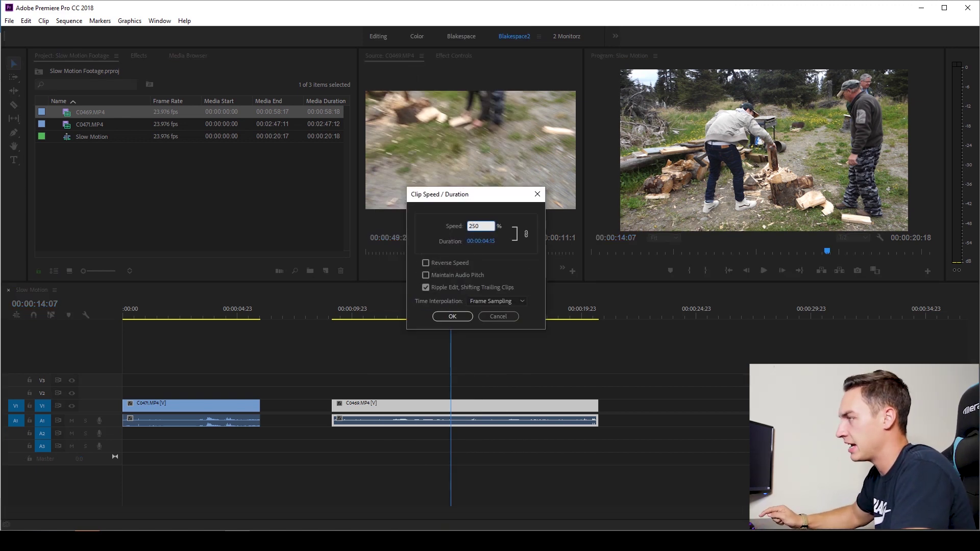
key("Return")
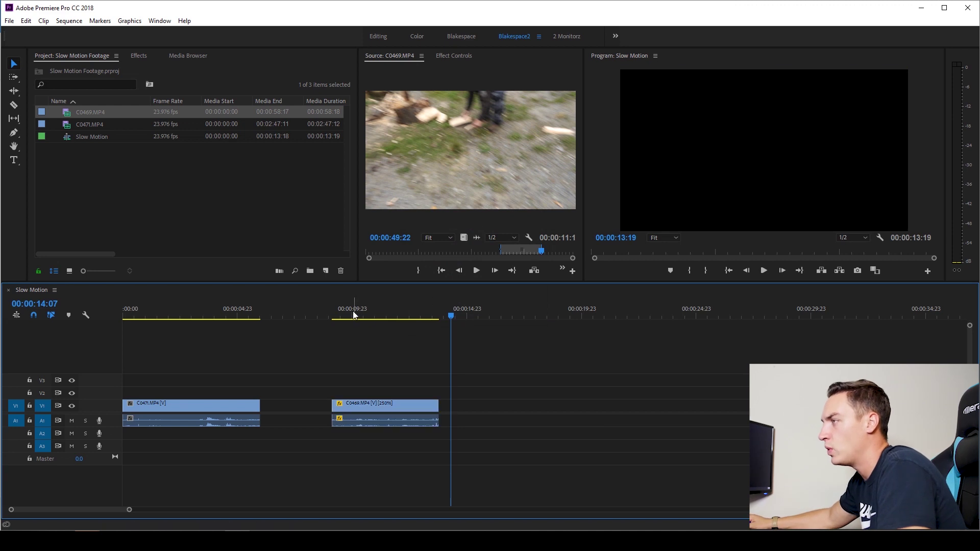
left_click(337, 317)
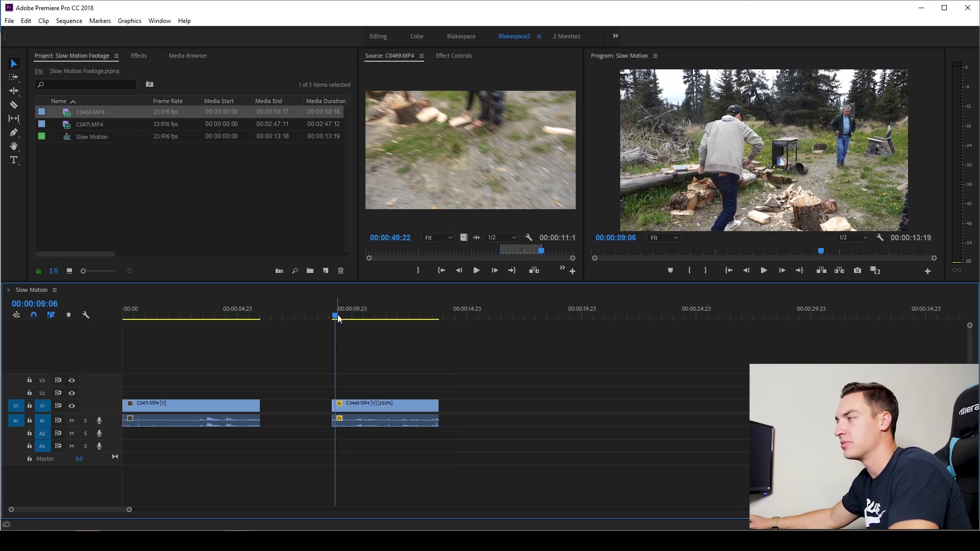
key("space")
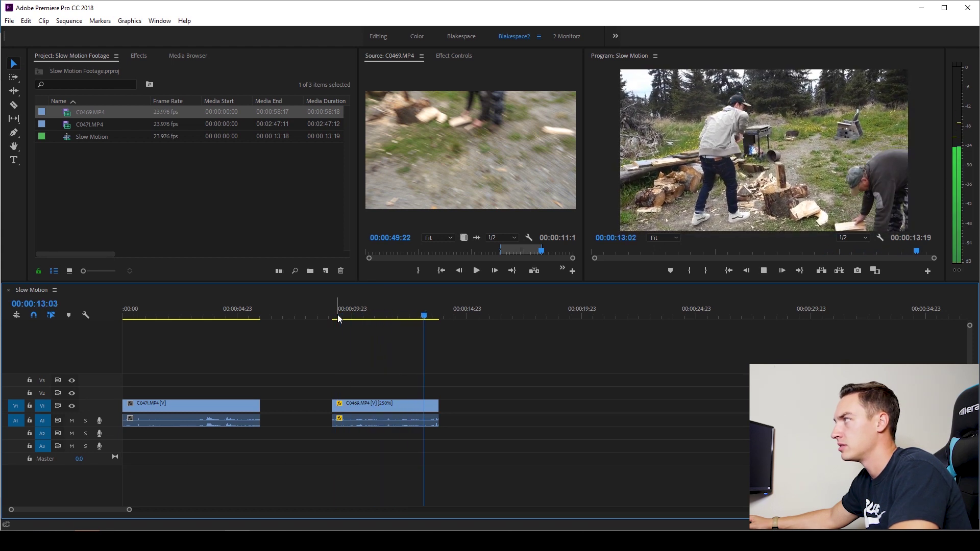
key("space")
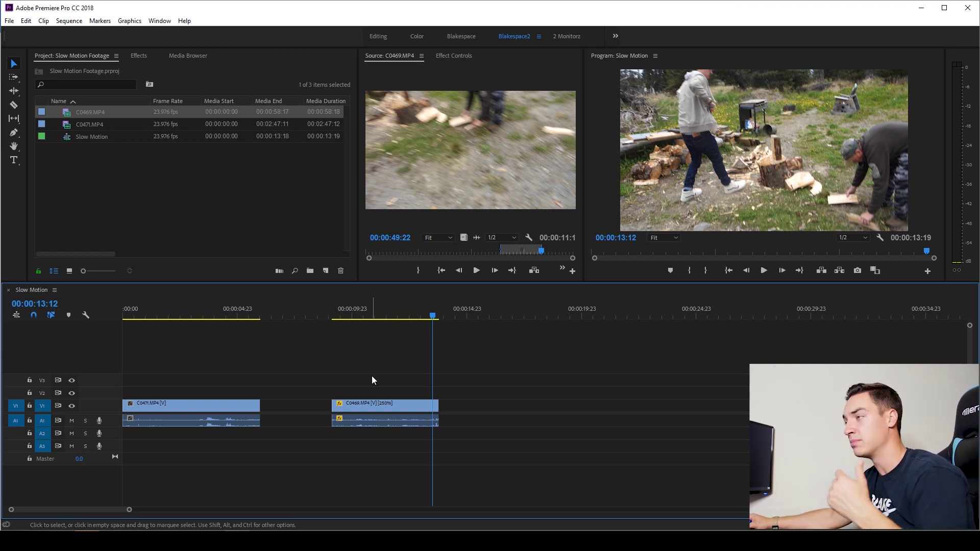
Move the 250% C0469 clip later on V1 and locate where the chopping begins
left_click_drag(376, 403, 433, 411)
left_click_drag(449, 312, 435, 327)
key("space")
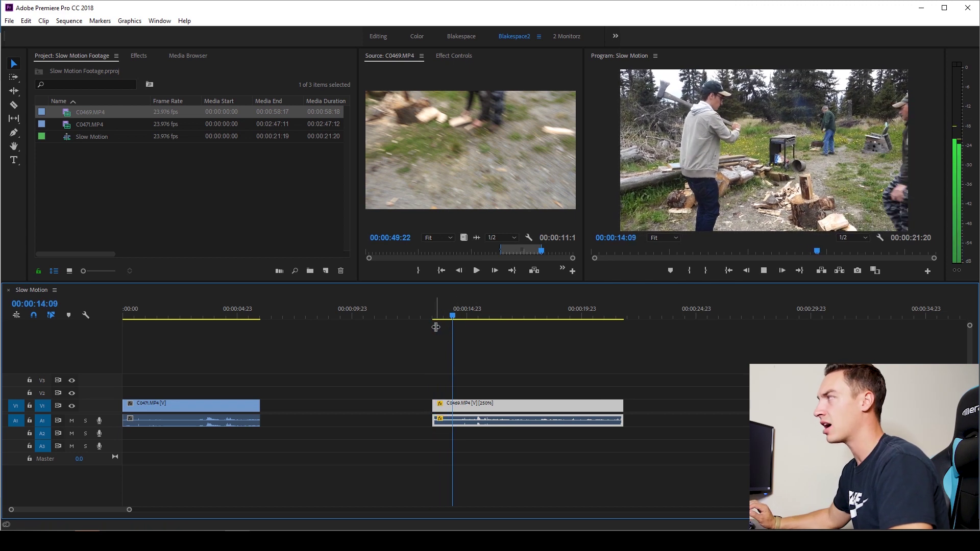
key("space")
Razor-cut C0469 at the start and end of the chopping action, isolating a middle piece
key("c")
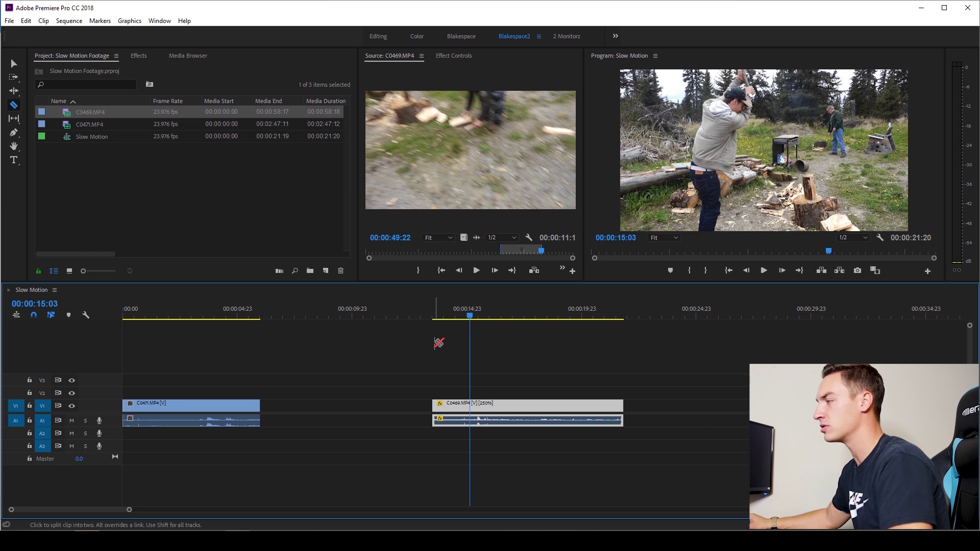
left_click(470, 403)
key("space")
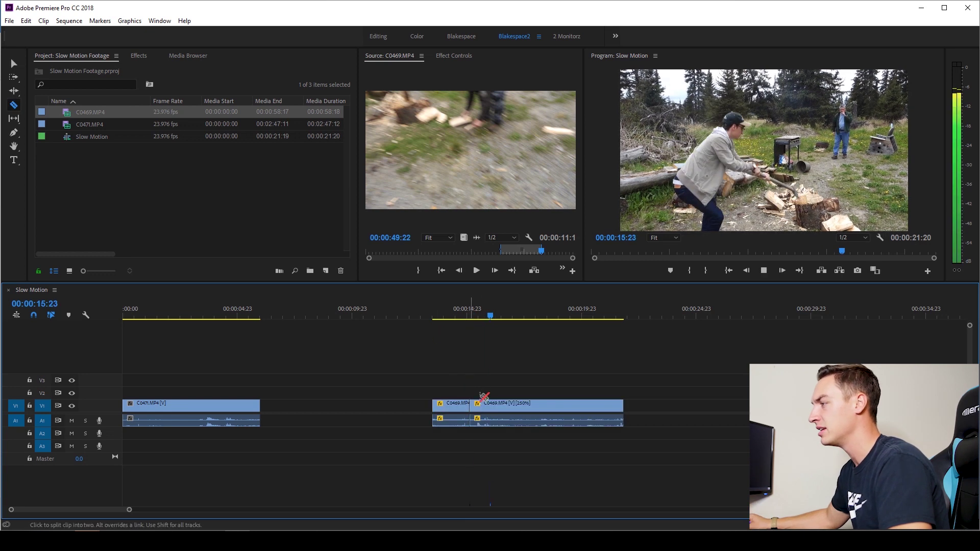
left_click(493, 404)
key("v")
left_click(504, 404)
key("space")
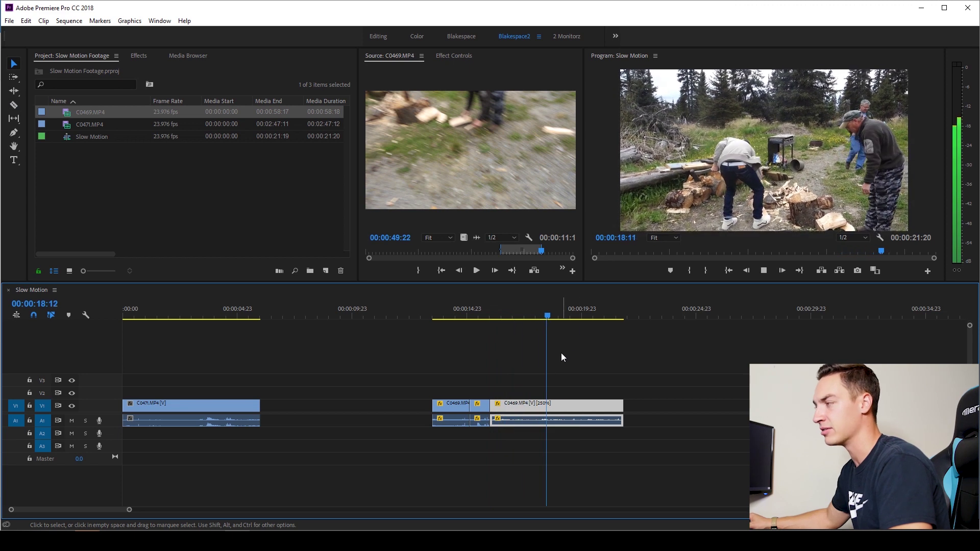
key("space")
left_click(477, 314)
right_click(479, 408)
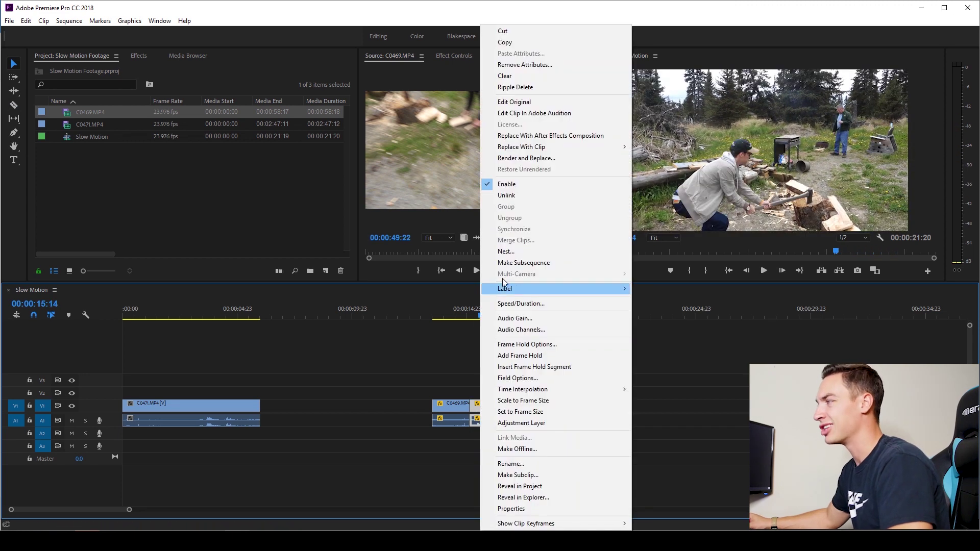
Set the middle chopping piece to 100% speed, then move to just before it
left_click(506, 305)
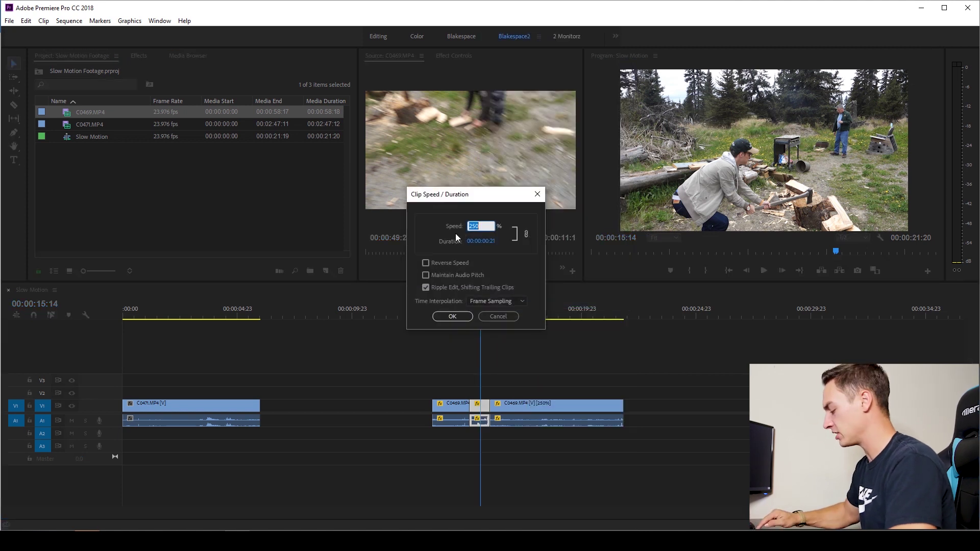
type("100")
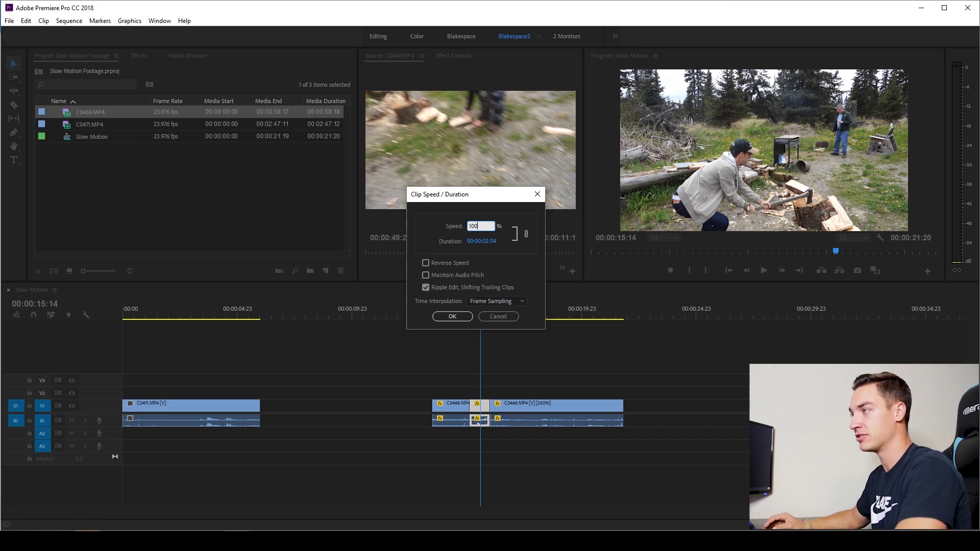
key("Return")
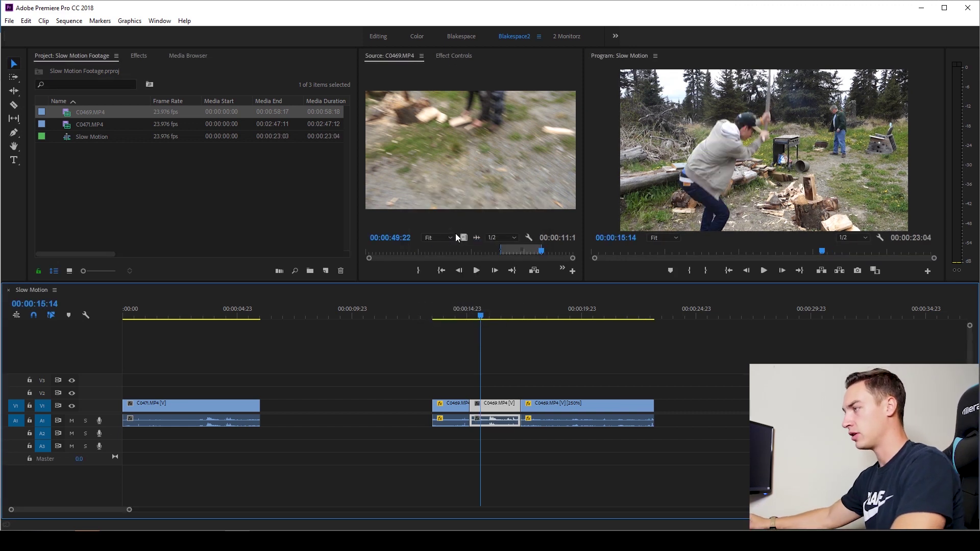
left_click_drag(465, 317, 435, 318)
key("Left")
key("Left")
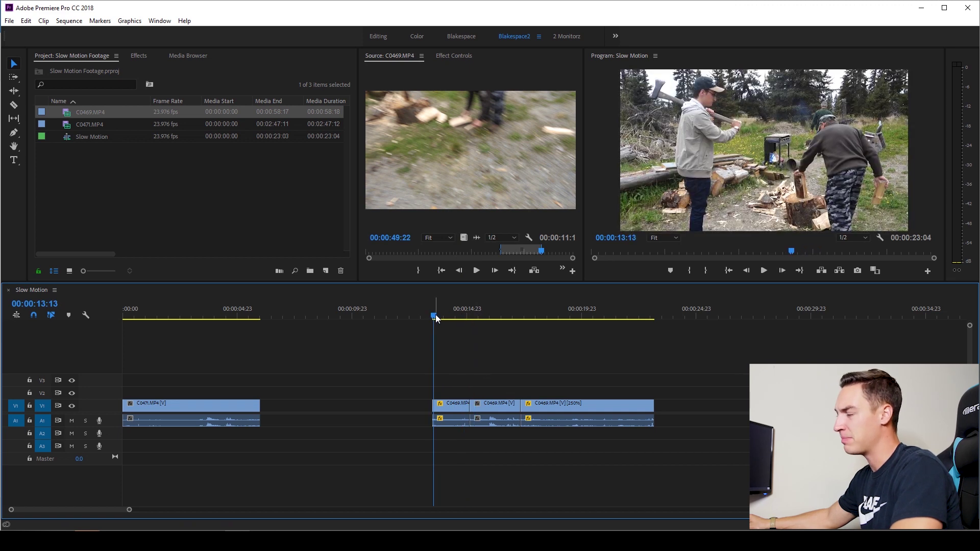
key("space")
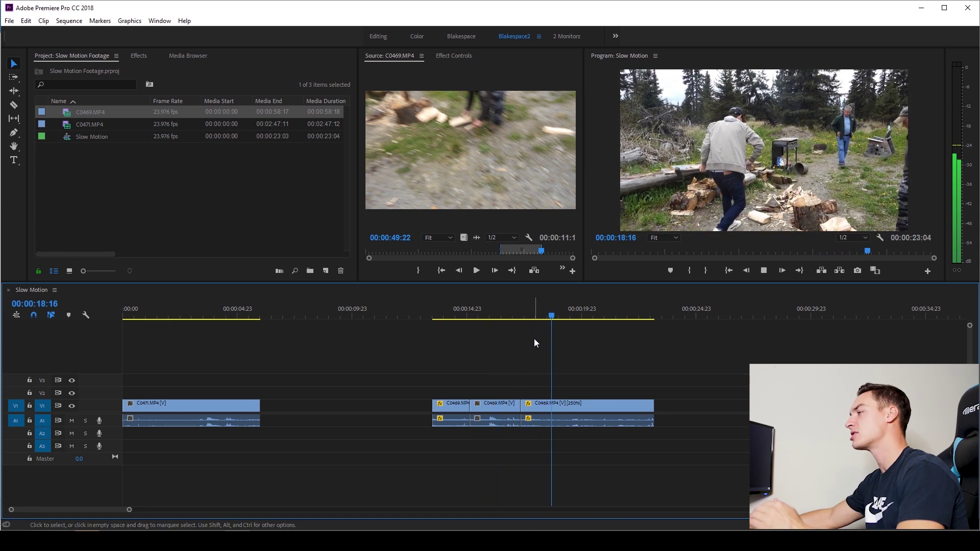
key("space")
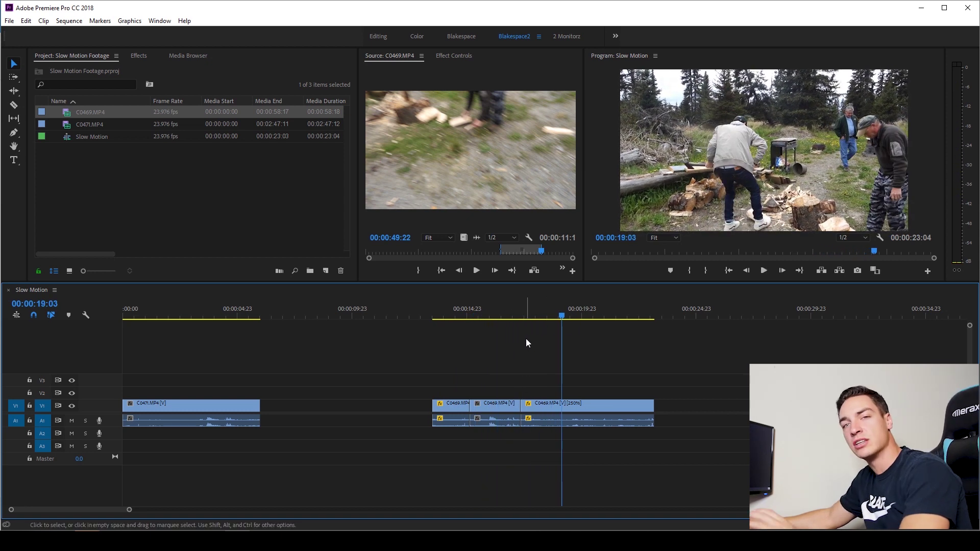